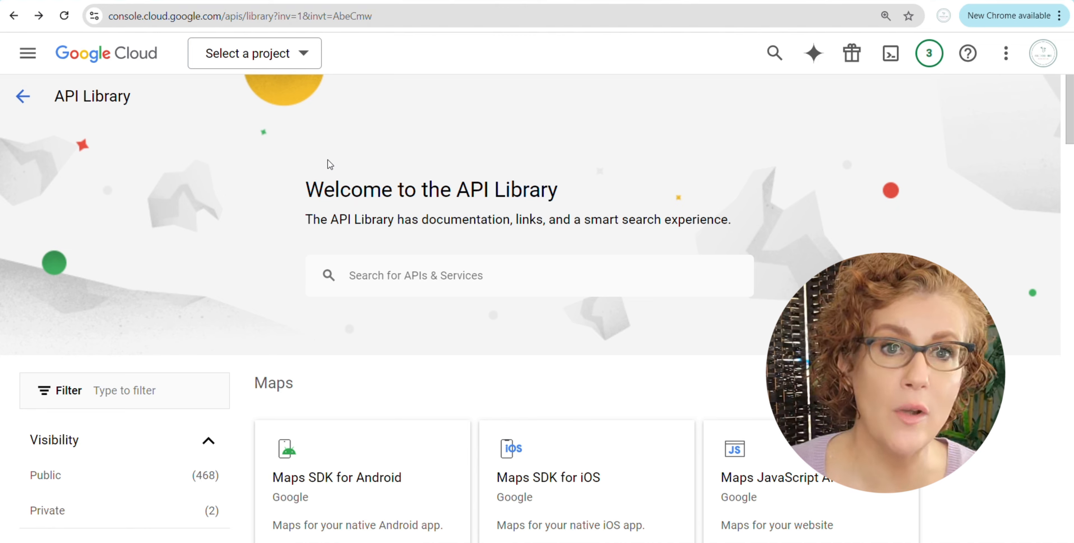
# View the Google Drive API's product details from the library's Google Workspace section, and return to the API Library
pyautogui.scroll(-10, 306, 158)
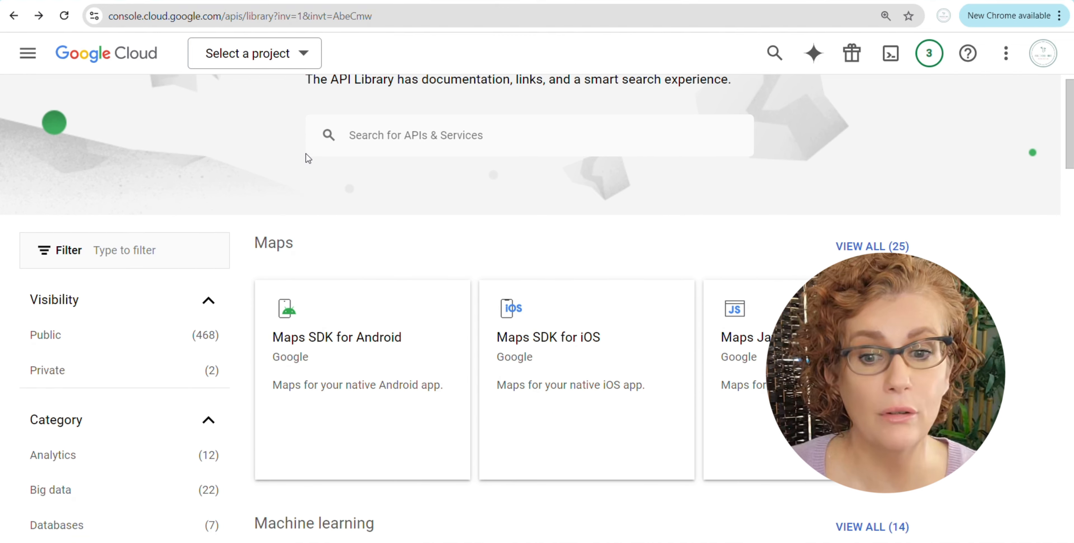
pyautogui.scroll(-8, 385, 176)
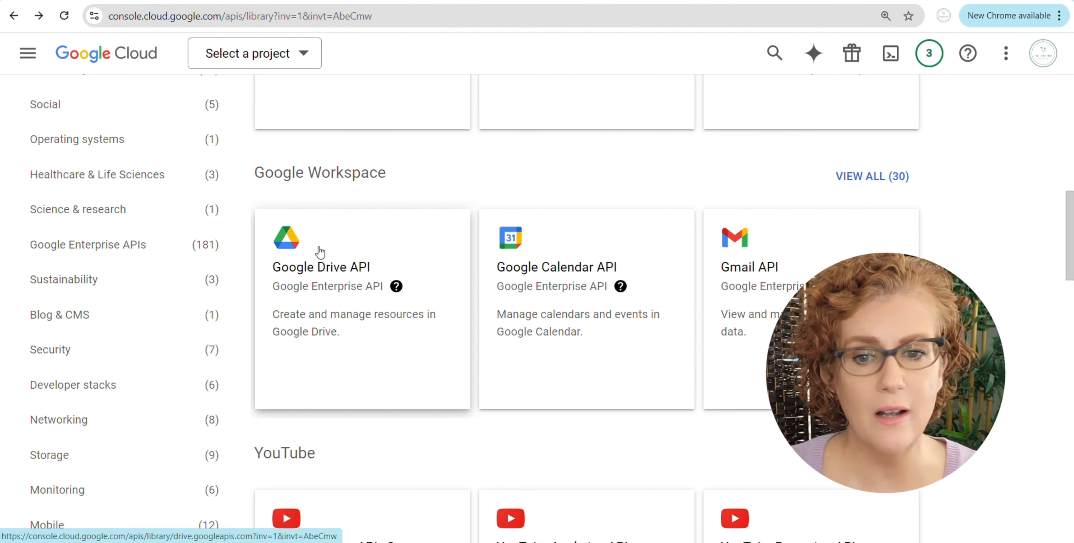
pyautogui.click(318, 251)
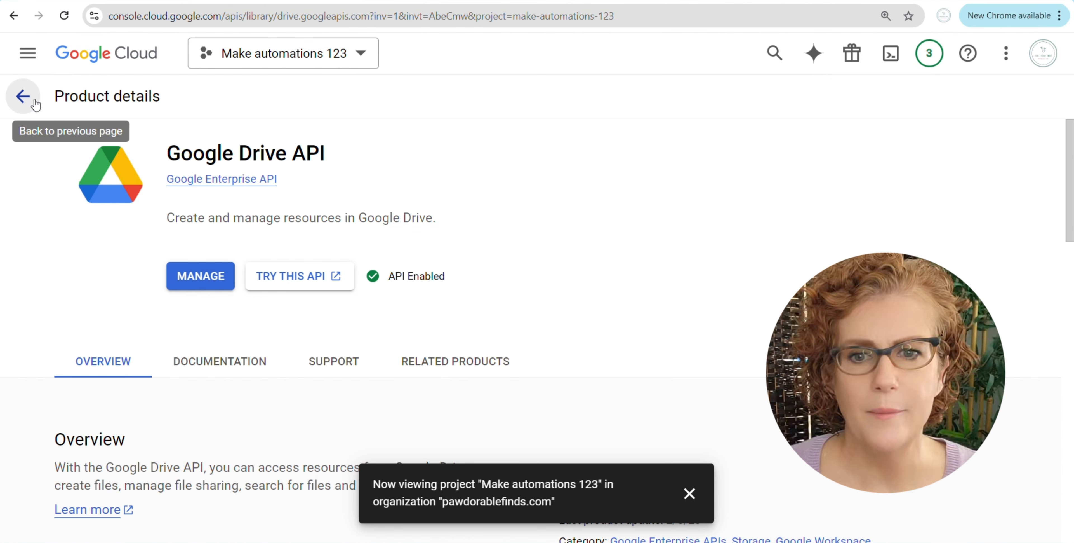
pyautogui.click(23, 96)
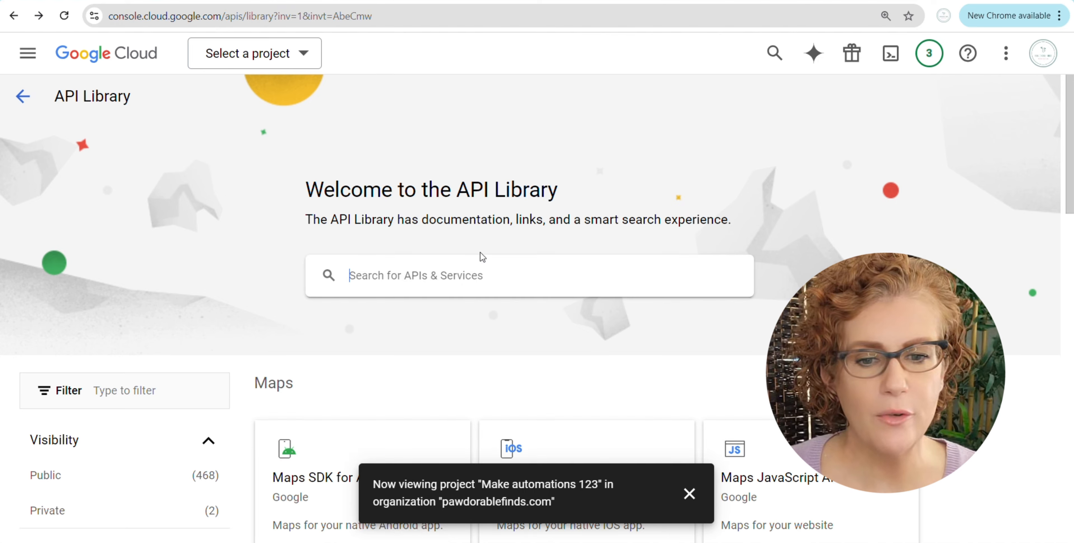
# View the Google Calendar API's product details, dismiss the project notification, and return to the API Library
pyautogui.scroll(-15, 482, 257)
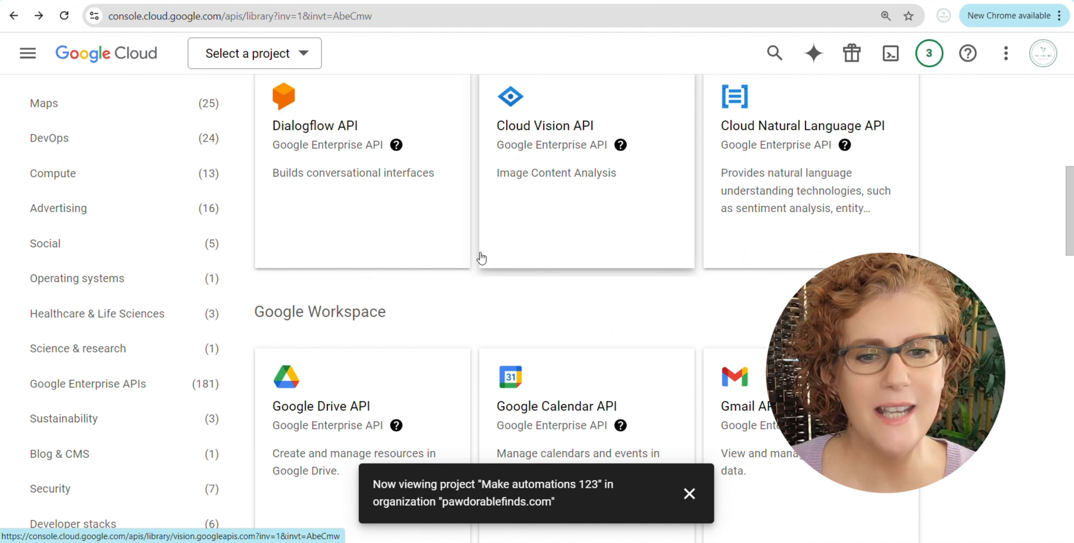
pyautogui.scroll(-2, 483, 257)
pyautogui.click(549, 304)
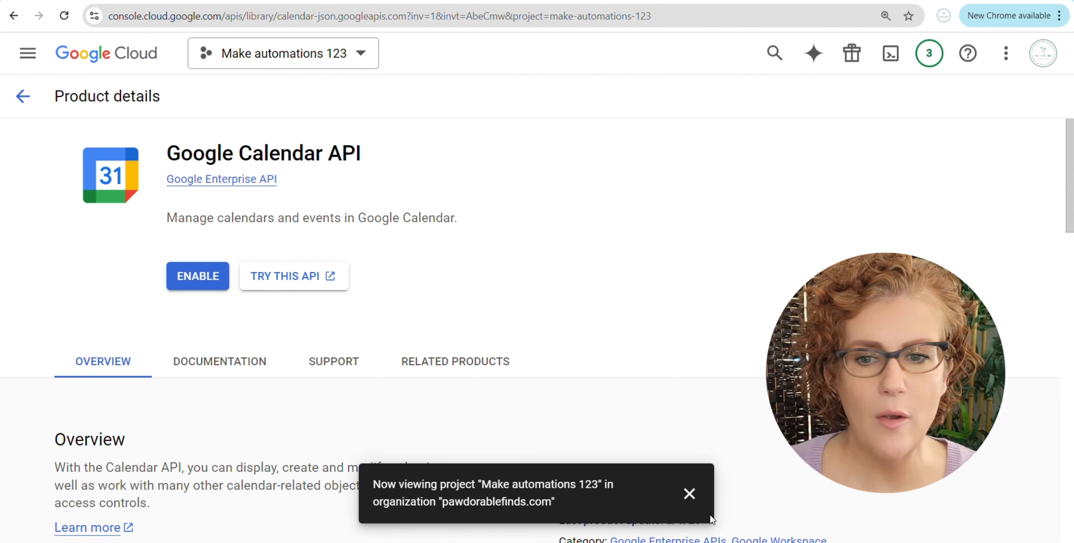
pyautogui.click(690, 493)
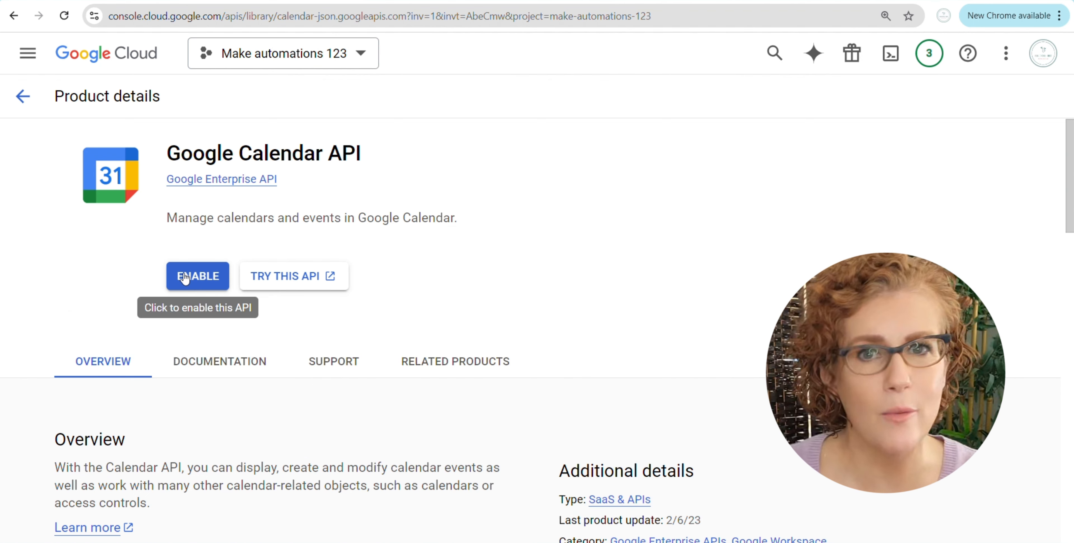
pyautogui.click(22, 96)
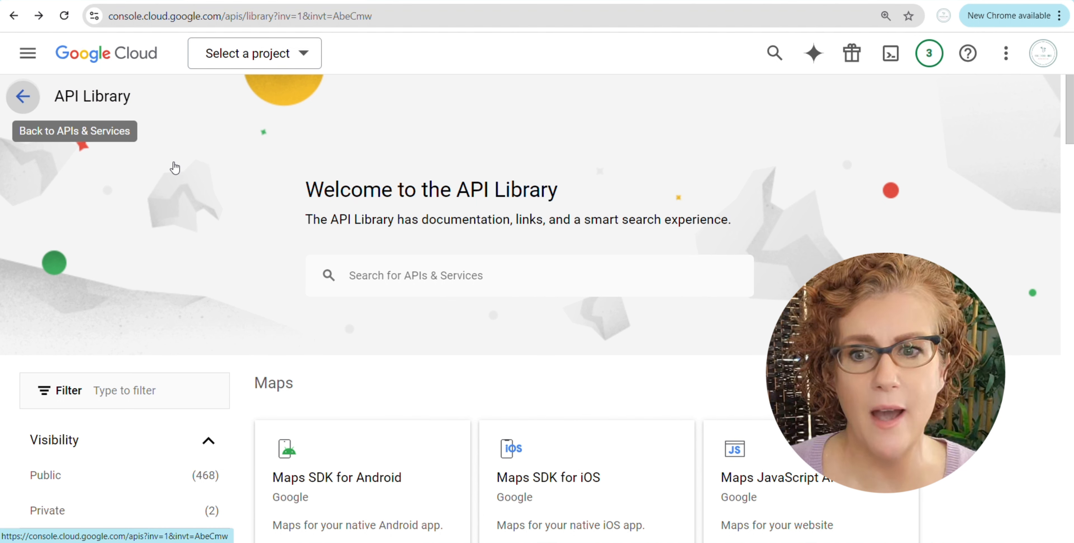
# Go to the OAuth consent screen settings under APIs & Services and collapse the Learn help
pyautogui.click(77, 100)
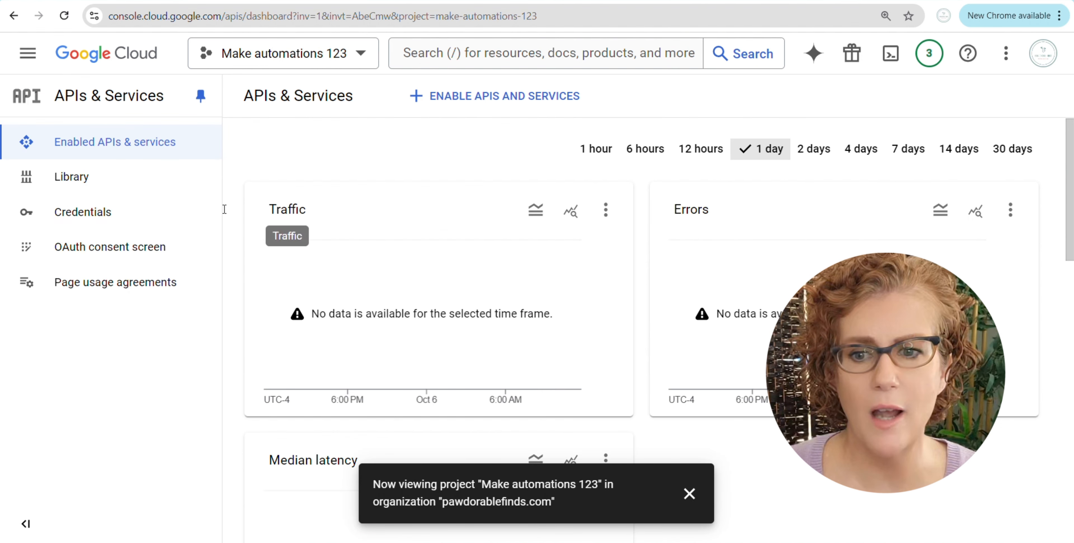
pyautogui.click(76, 249)
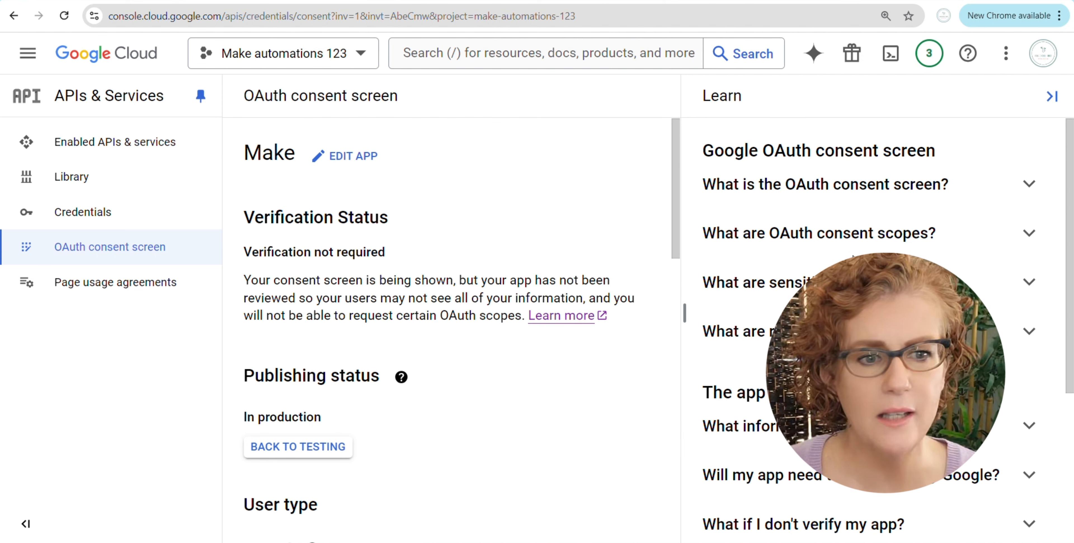
pyautogui.scroll(-3, 874, 180)
pyautogui.scroll(-2, 874, 325)
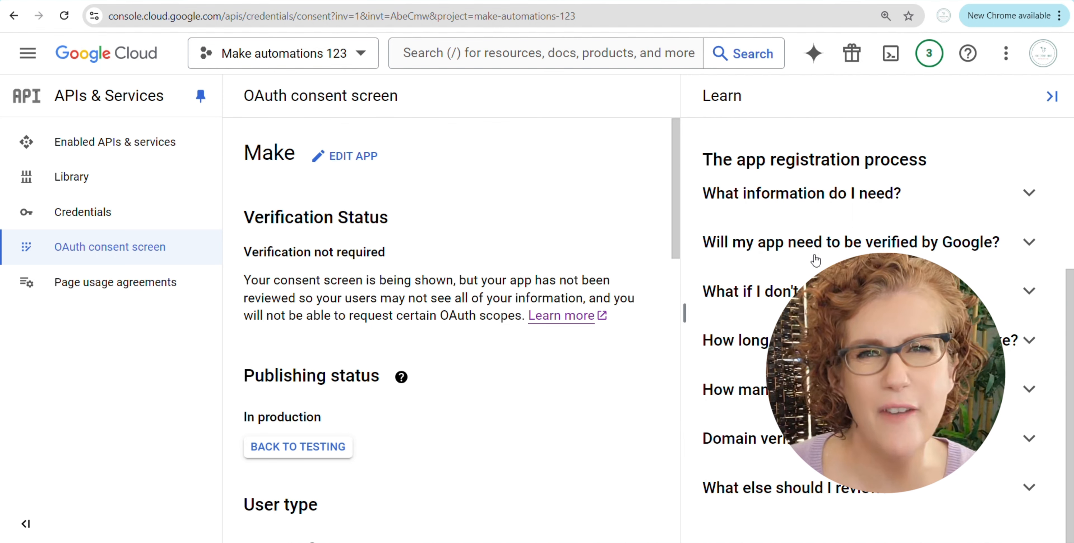
pyautogui.scroll(5, 832, 197)
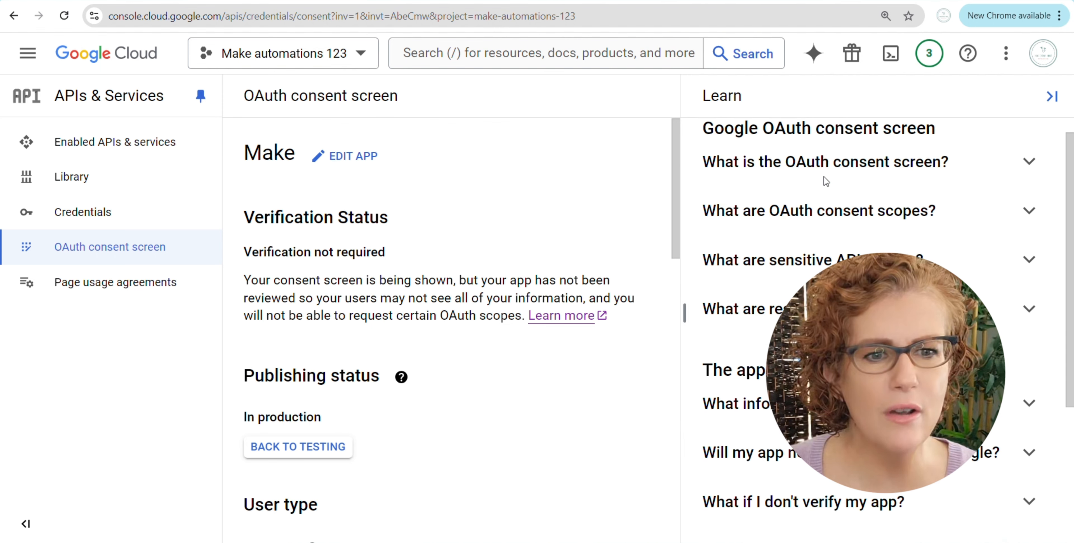
pyautogui.click(1052, 96)
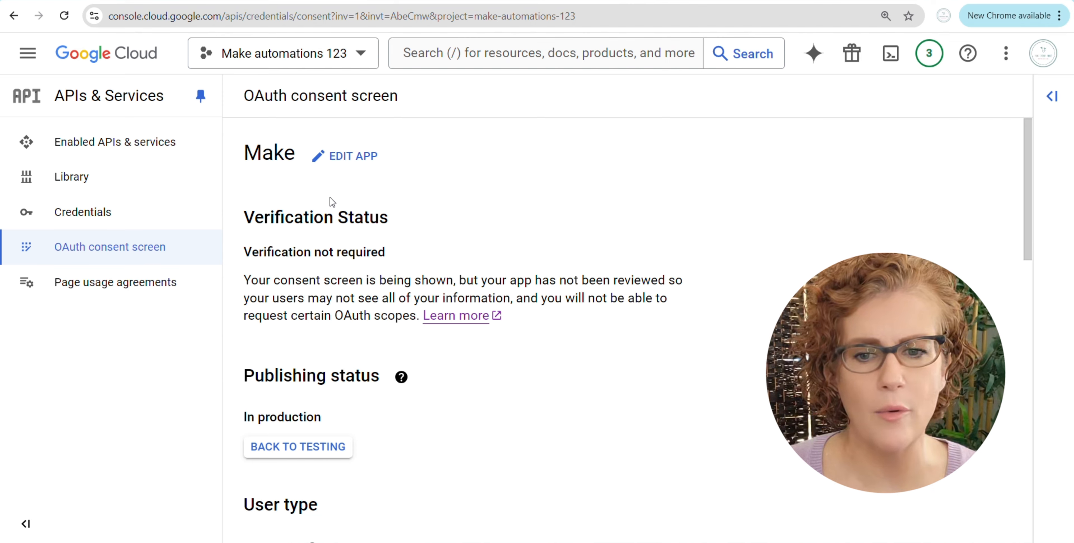
# Review the consent screen's publishing status and user type, and open the Make app registration for editing with the Learn help hidden
pyautogui.scroll(-10, 333, 202)
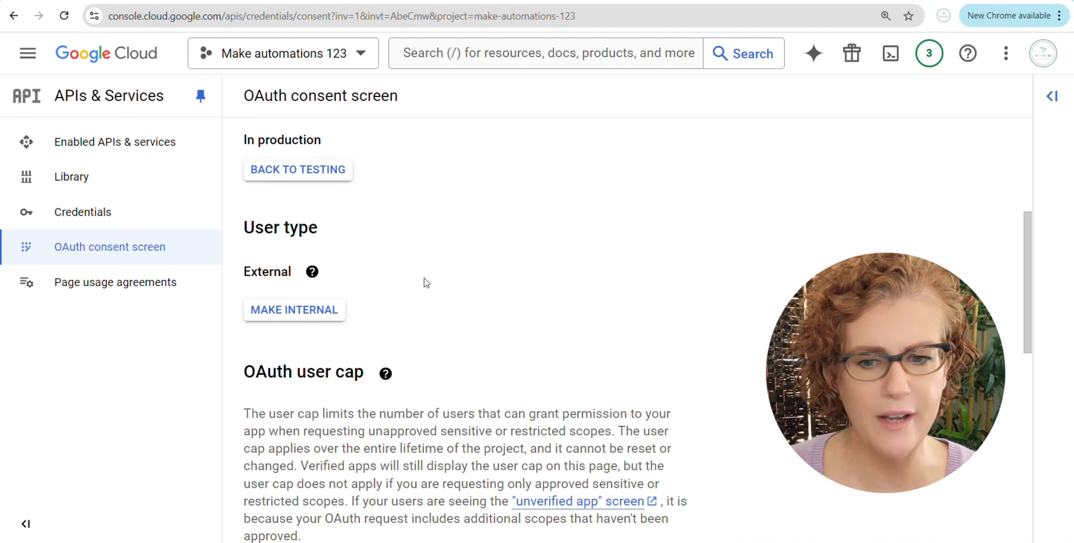
pyautogui.scroll(-10, 425, 285)
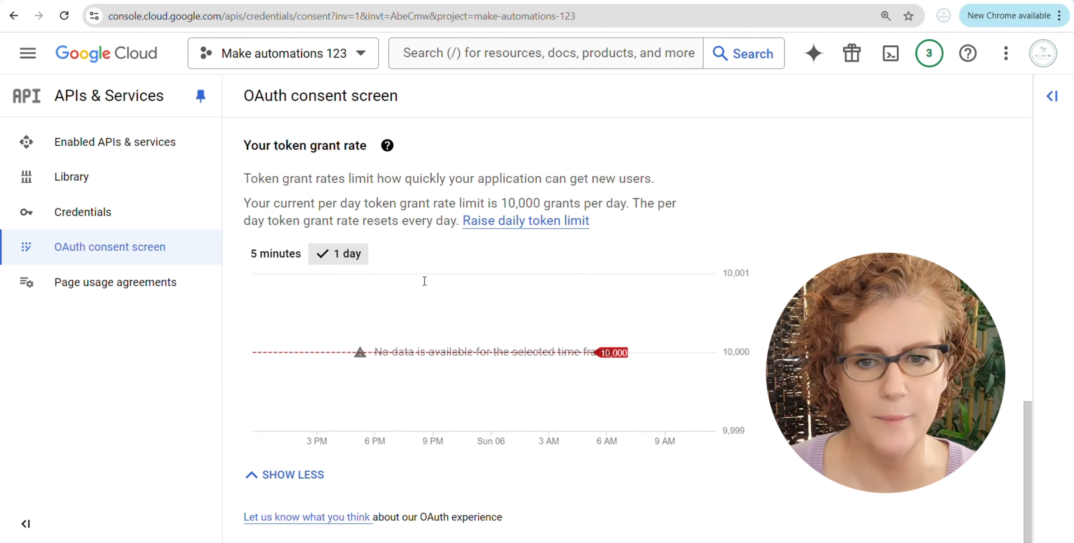
pyautogui.scroll(20, 425, 286)
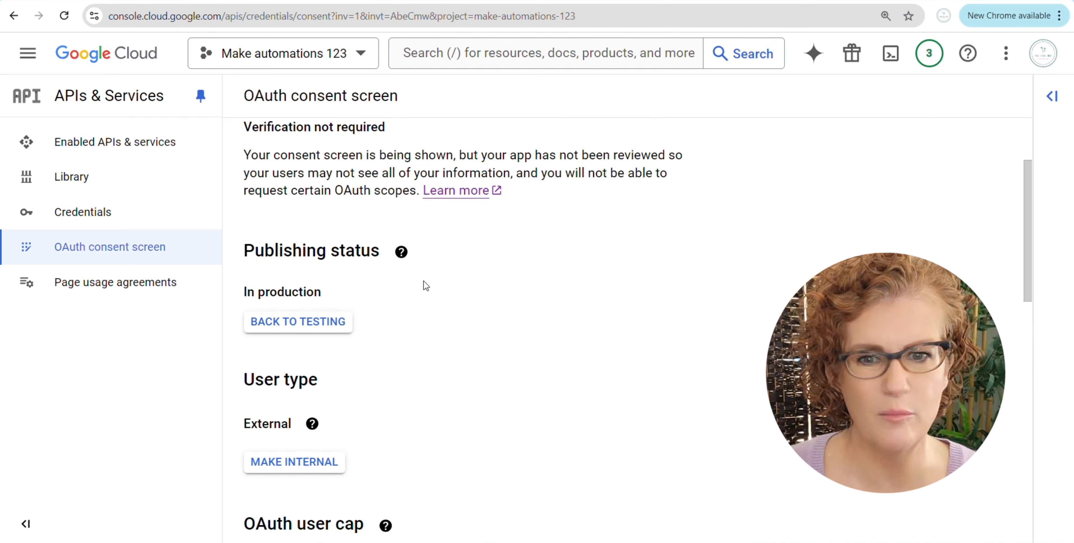
pyautogui.click(373, 157)
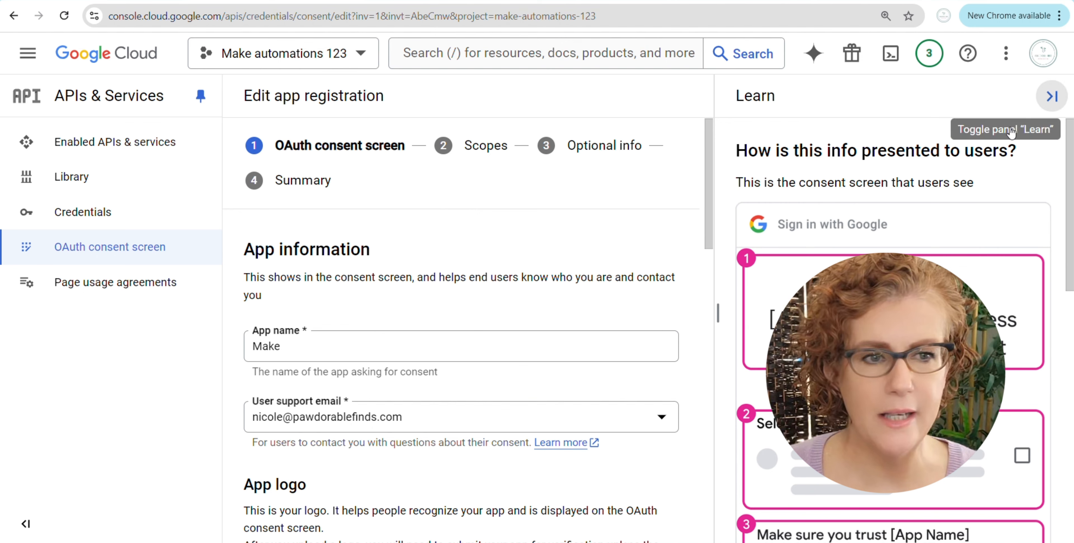
pyautogui.click(1052, 97)
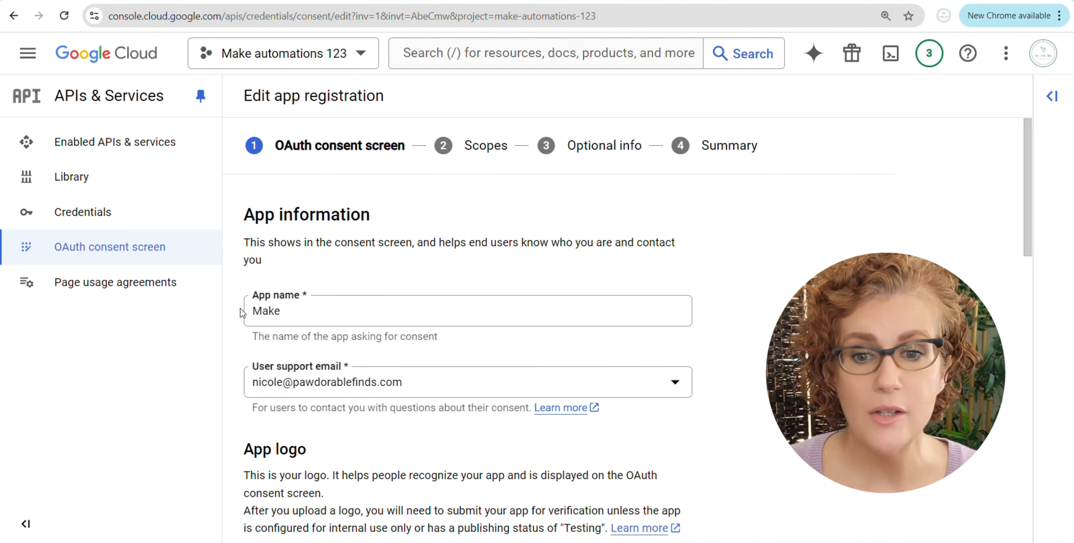
# Review the app information, authorized domains and developer contact, and save the registration to continue to the Scopes stage
pyautogui.scroll(-7, 438, 317)
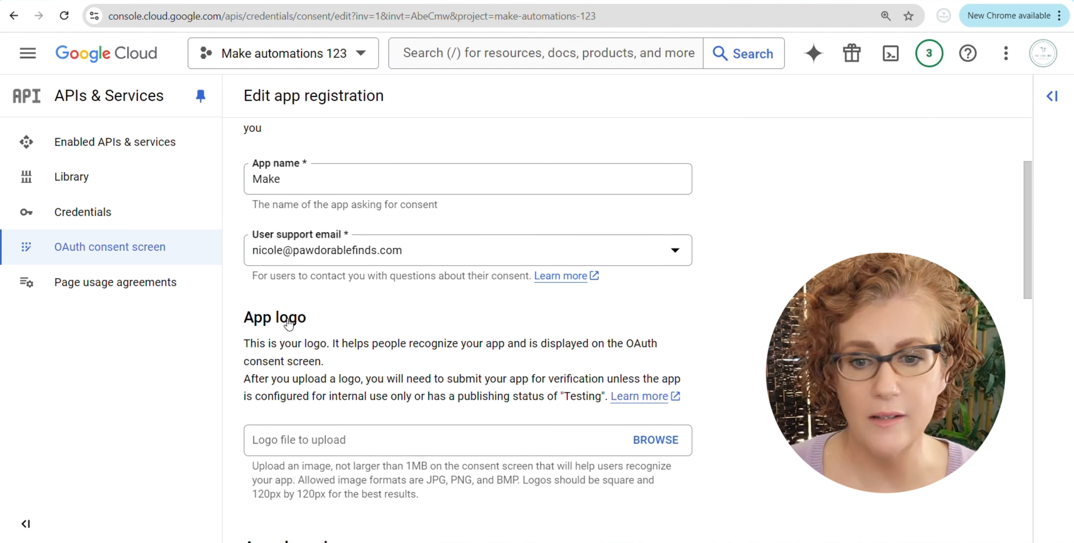
pyautogui.scroll(-2, 438, 317)
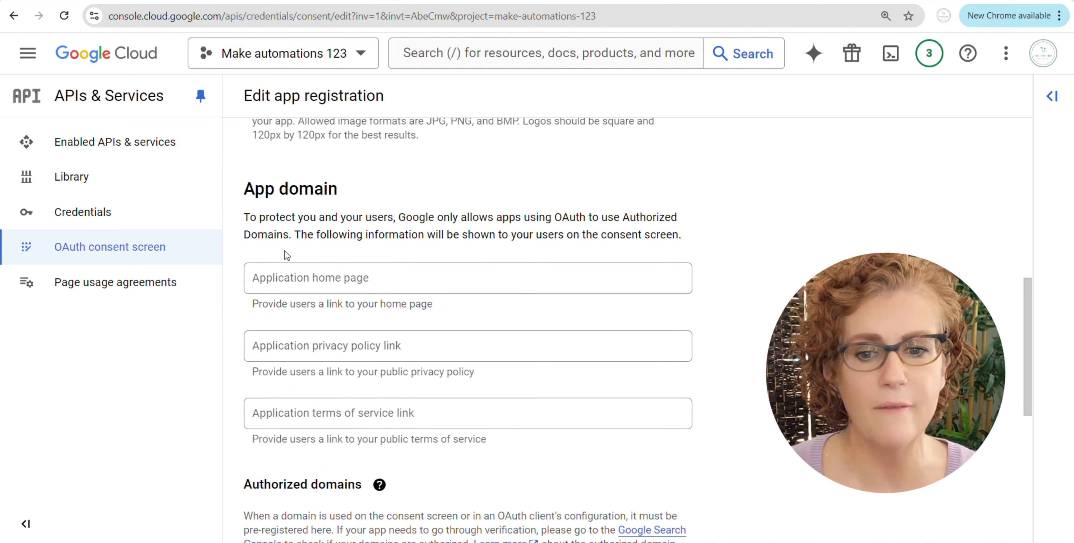
pyautogui.scroll(-3, 511, 392)
pyautogui.scroll(-3, 506, 372)
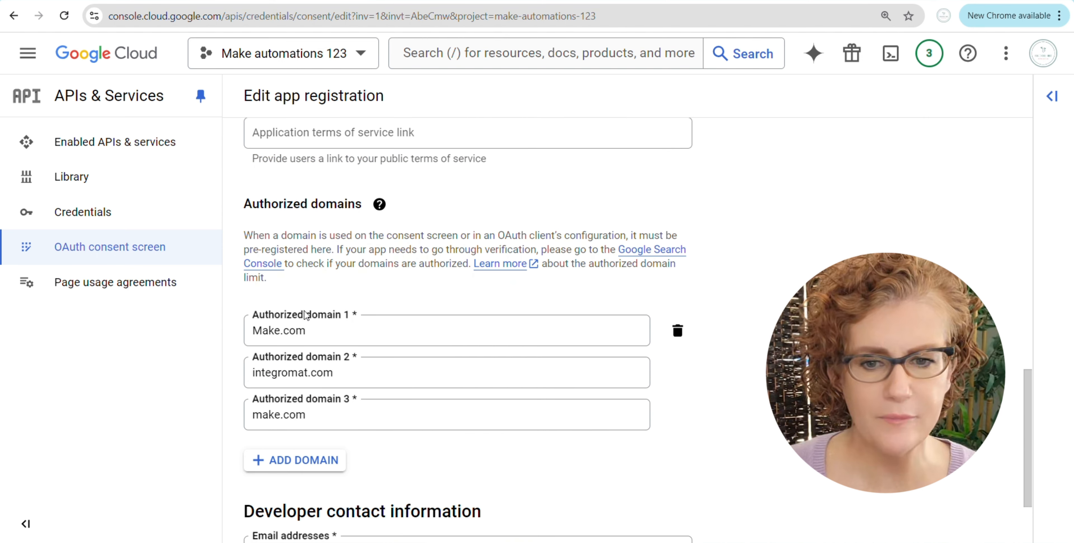
pyautogui.scroll(-3, 436, 366)
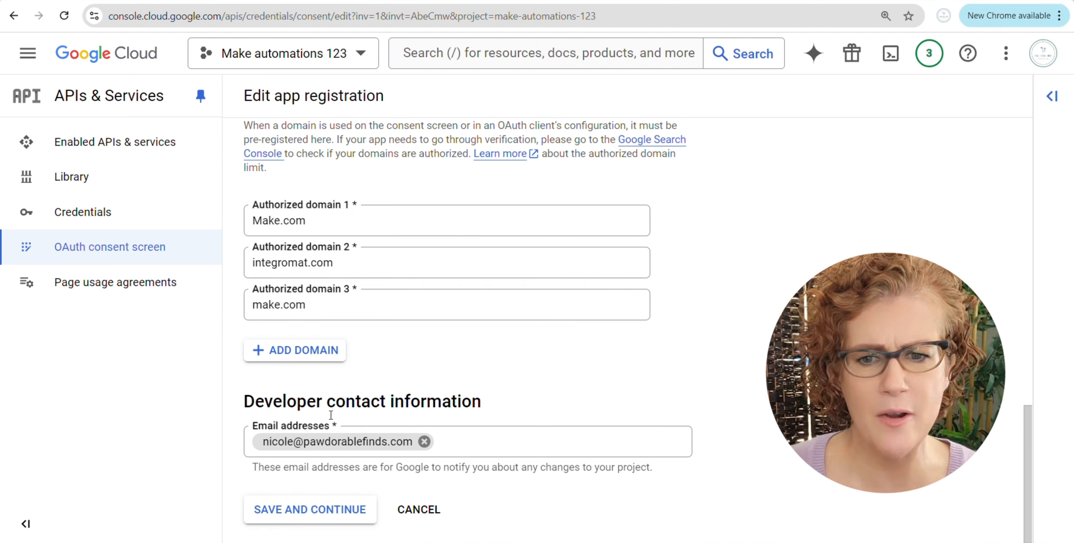
pyautogui.click(327, 511)
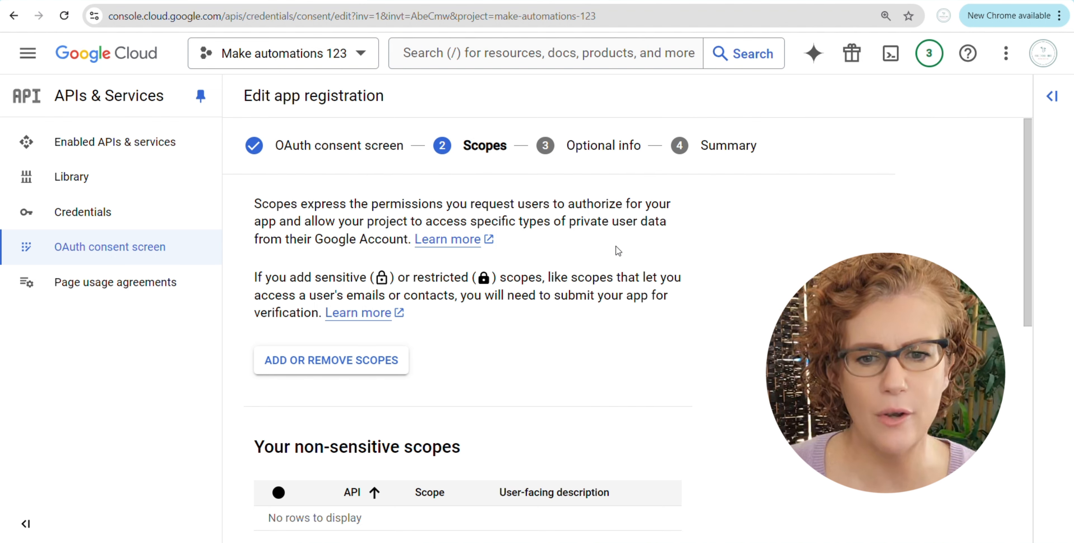
# Look over the non-sensitive and sensitive scope sections and open the list for adding or removing scopes
pyautogui.scroll(-2, 613, 271)
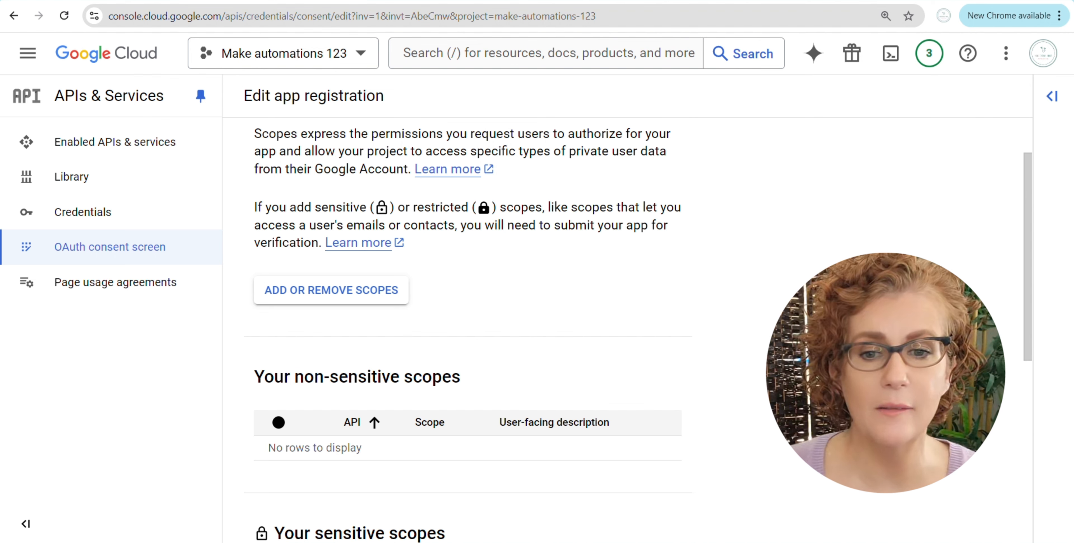
pyautogui.scroll(-10, 342, 304)
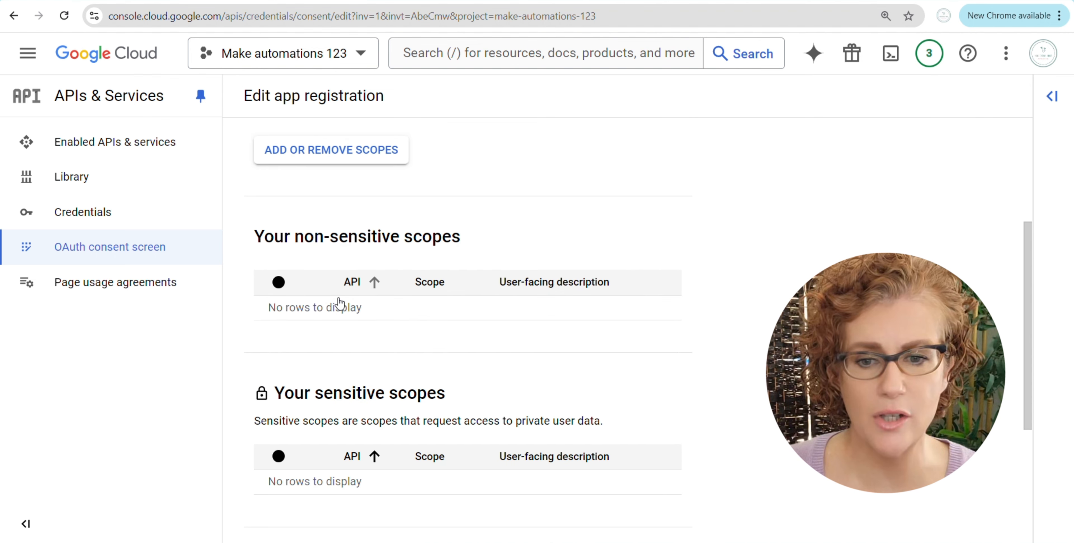
pyautogui.scroll(12, 388, 425)
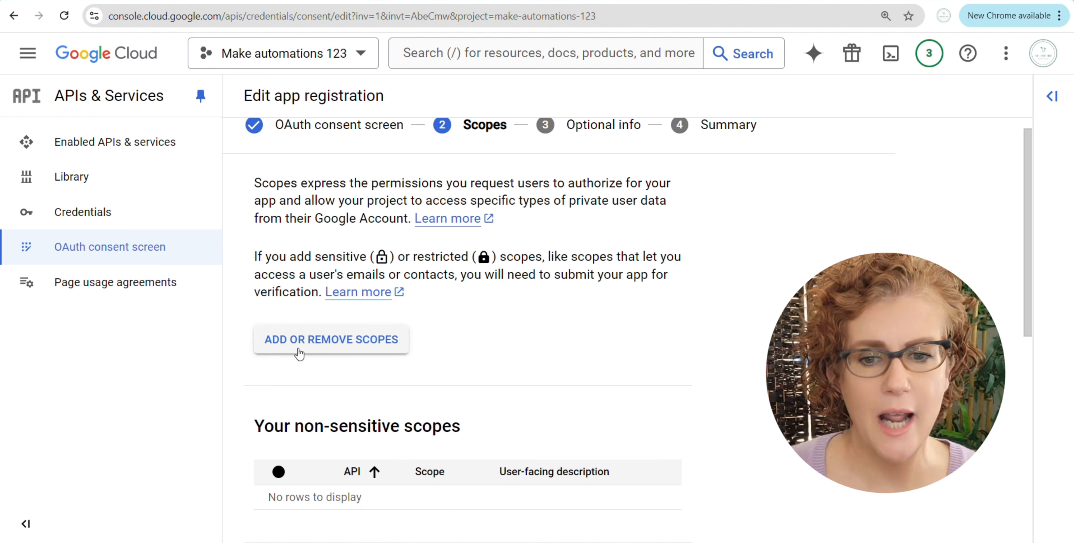
pyautogui.click(330, 346)
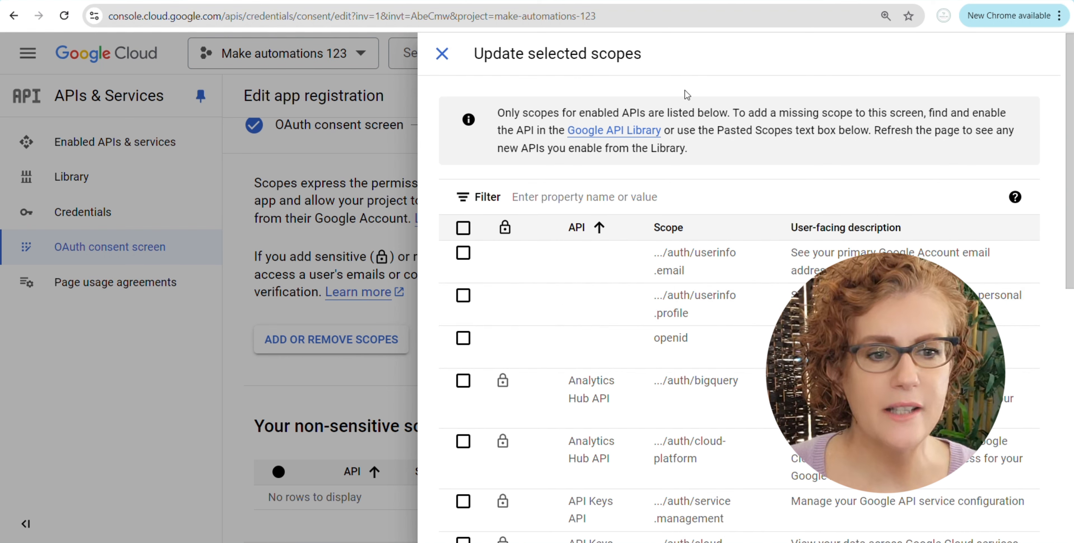
# Page through the available API scopes to rows 31–40, examining the Google Drive and Gmail permissions and their sensitivity markers
pyautogui.scroll(-8, 794, 297)
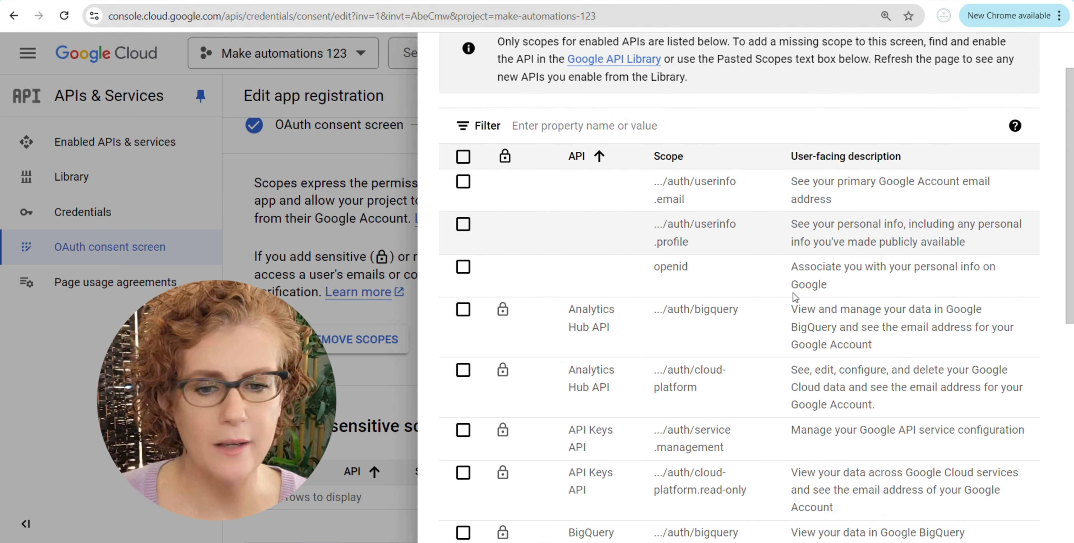
pyautogui.scroll(-2, 794, 297)
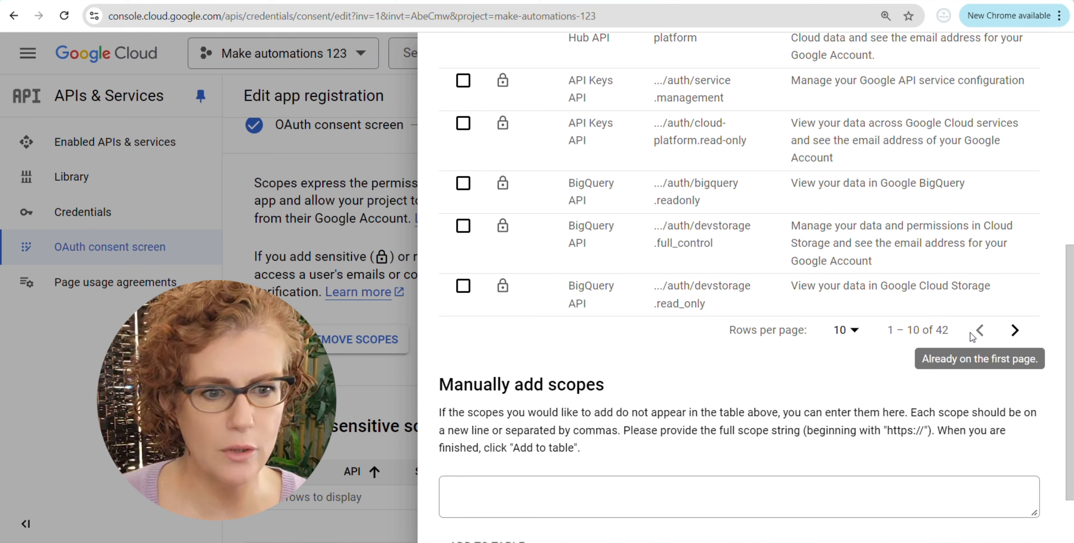
pyautogui.scroll(3, 715, 282)
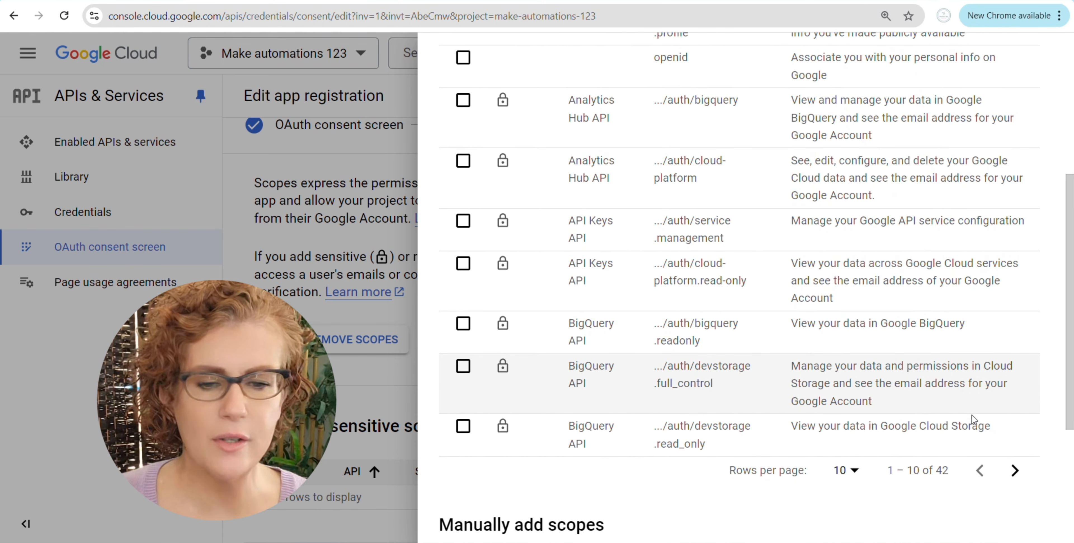
pyautogui.click(1015, 470)
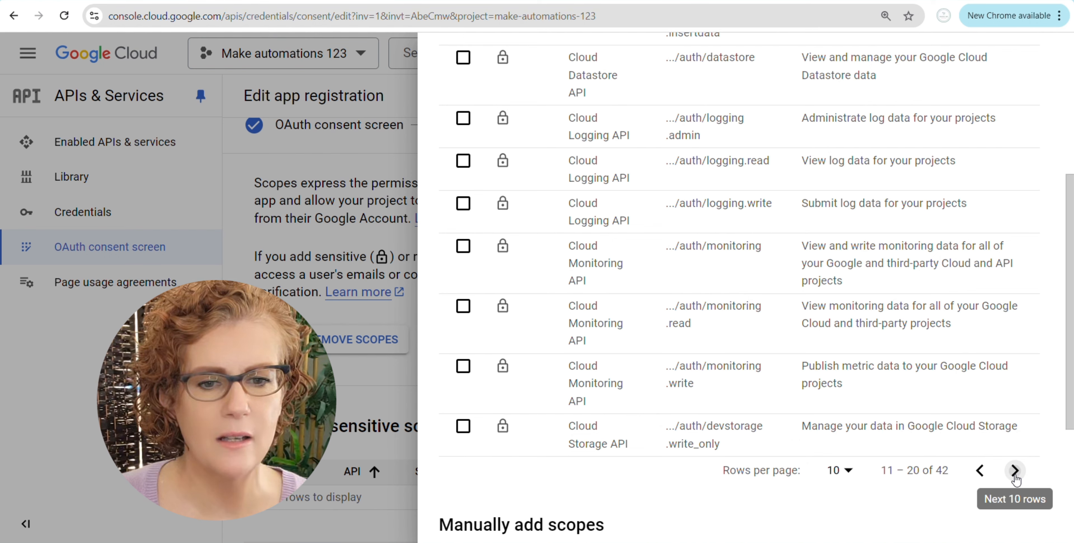
pyautogui.click(1016, 470)
pyautogui.scroll(2, 974, 461)
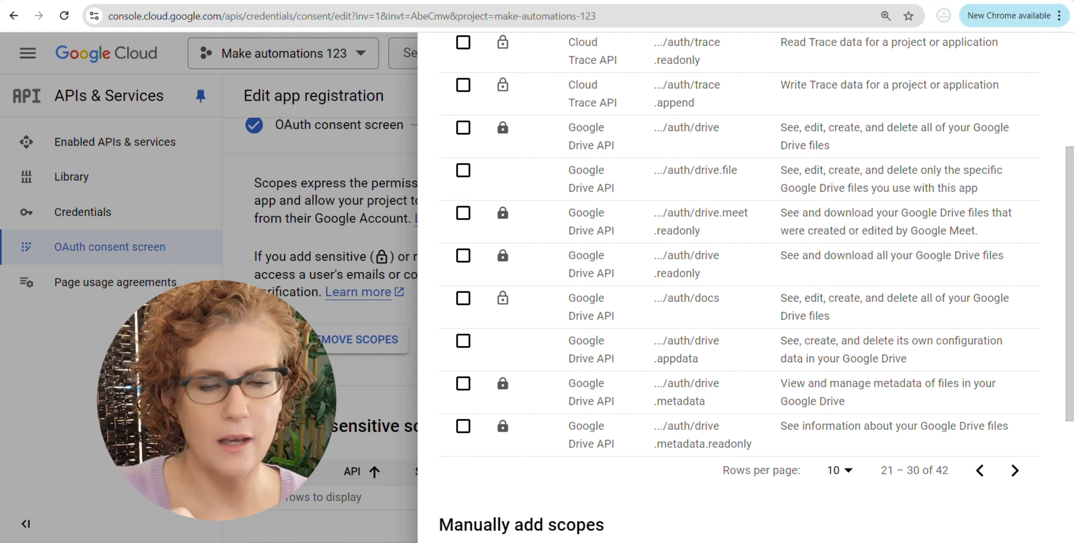
pyautogui.scroll(-2, 688, 319)
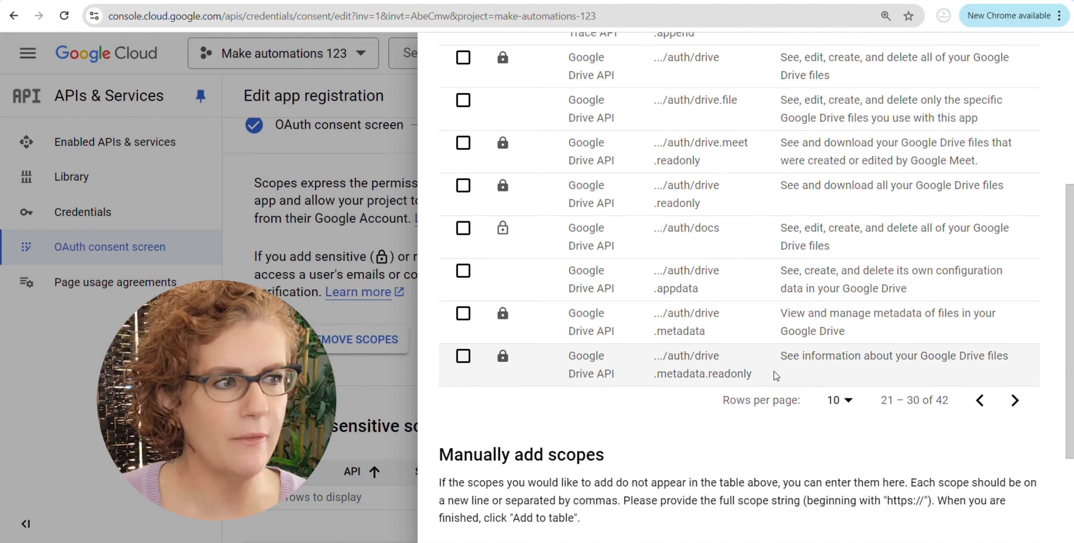
pyautogui.click(1015, 400)
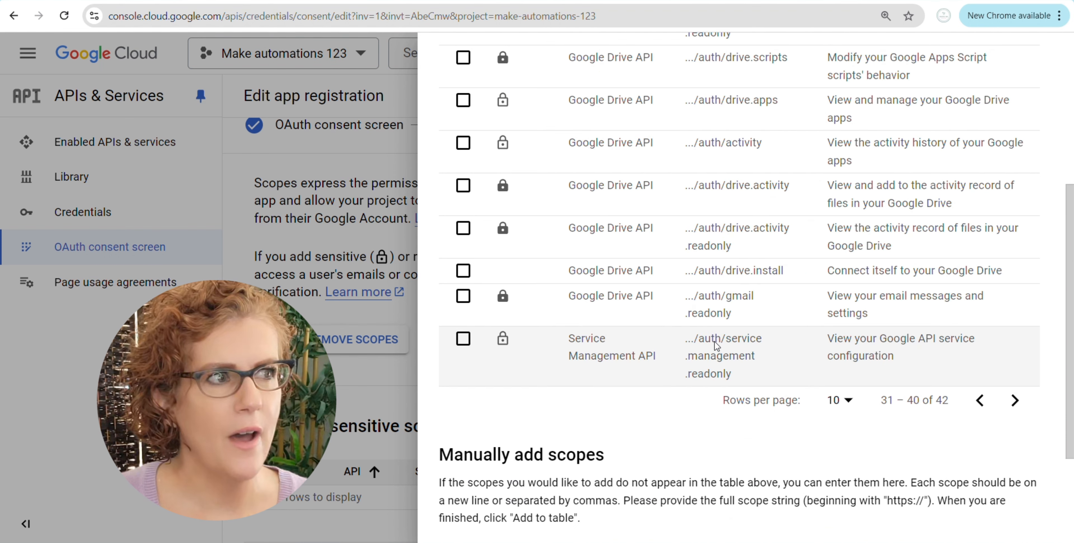
pyautogui.scroll(2, 717, 344)
pyautogui.scroll(2, 715, 349)
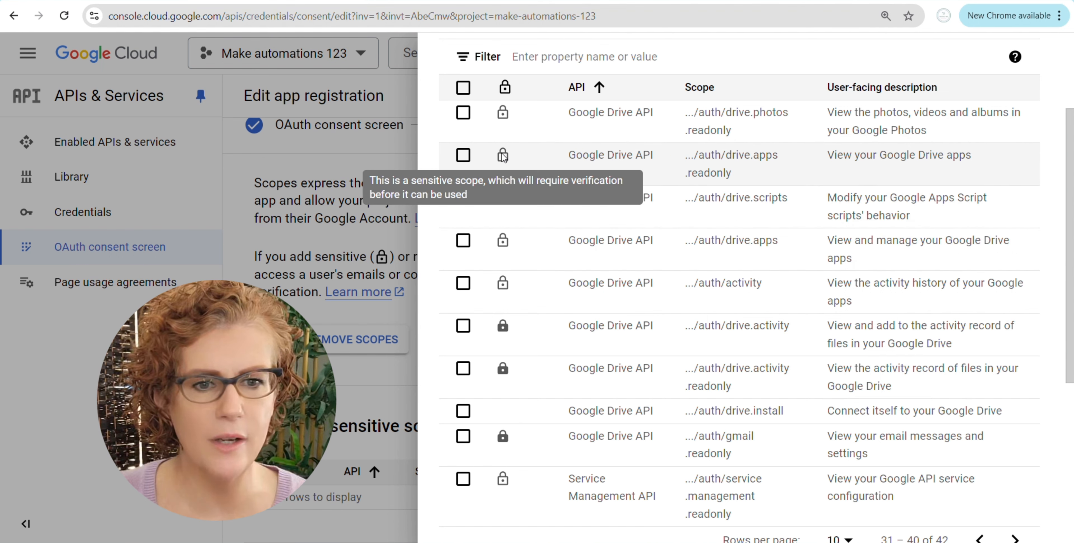
# Examine the sensitivity markers of the Google Drive and Gmail scopes, and close the scope list without selecting any
pyautogui.moveTo(506, 249)
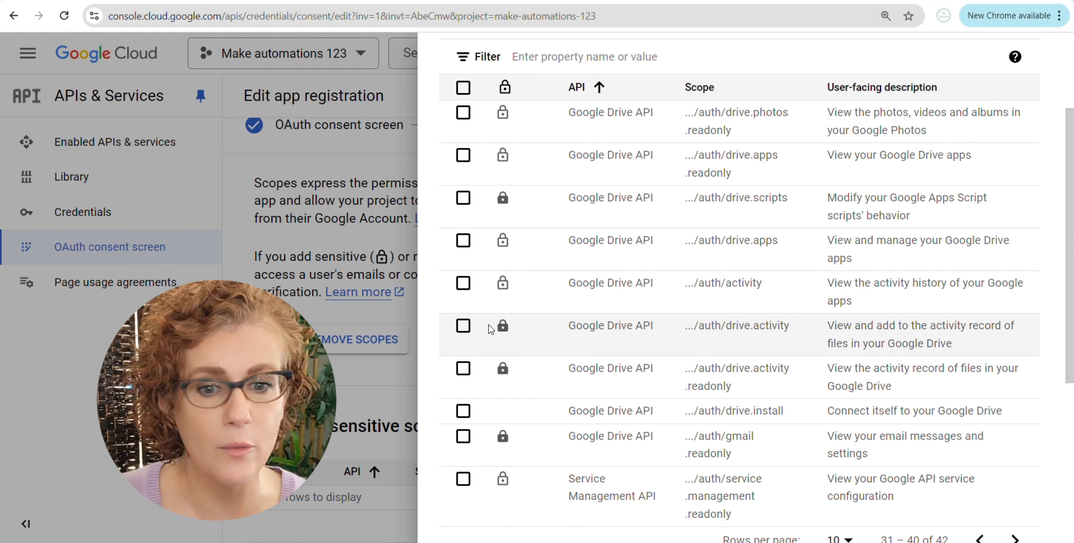
pyautogui.scroll(-7, 494, 322)
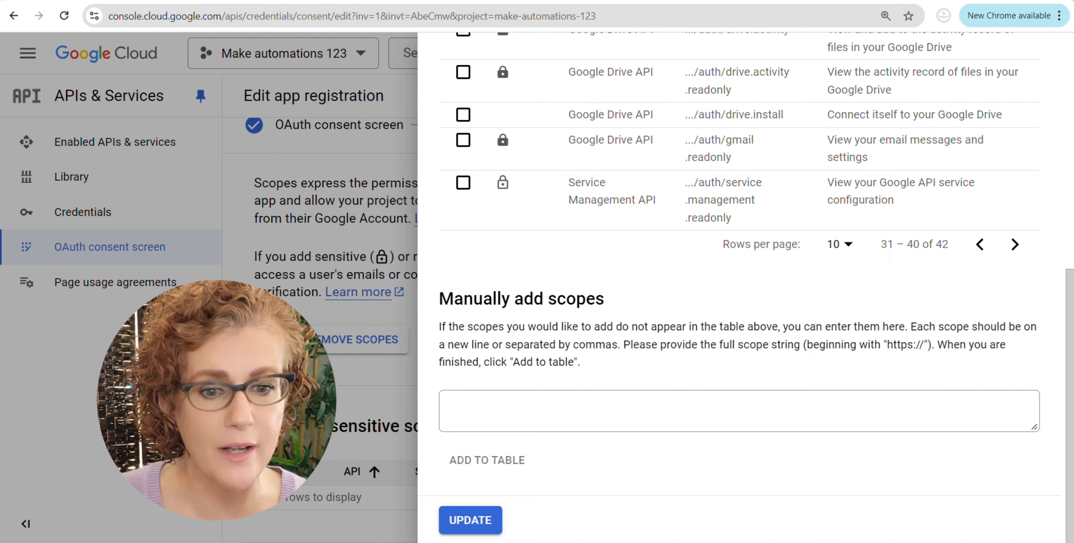
pyautogui.click(354, 392)
pyautogui.scroll(-6, 494, 396)
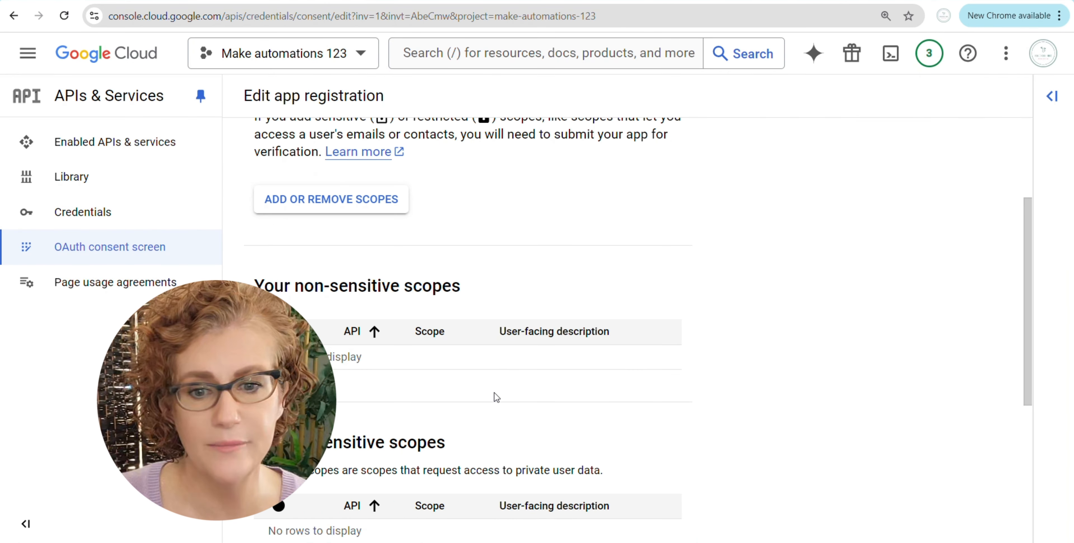
# Save the Scopes stage to continue to Optional info, and look over its contact, detail and documentation link fields
pyautogui.scroll(-2, 495, 397)
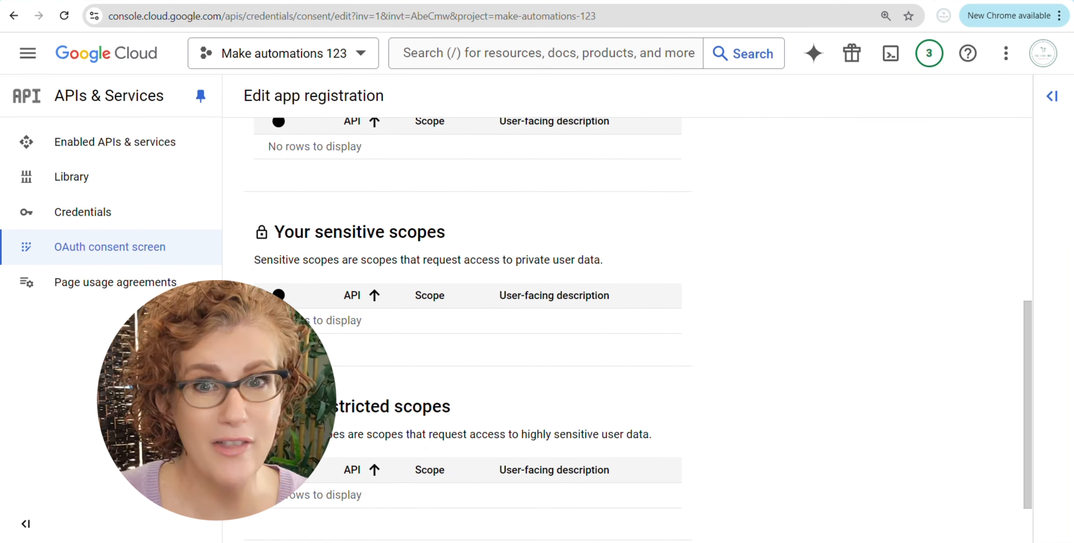
pyautogui.scroll(-2, 592, 383)
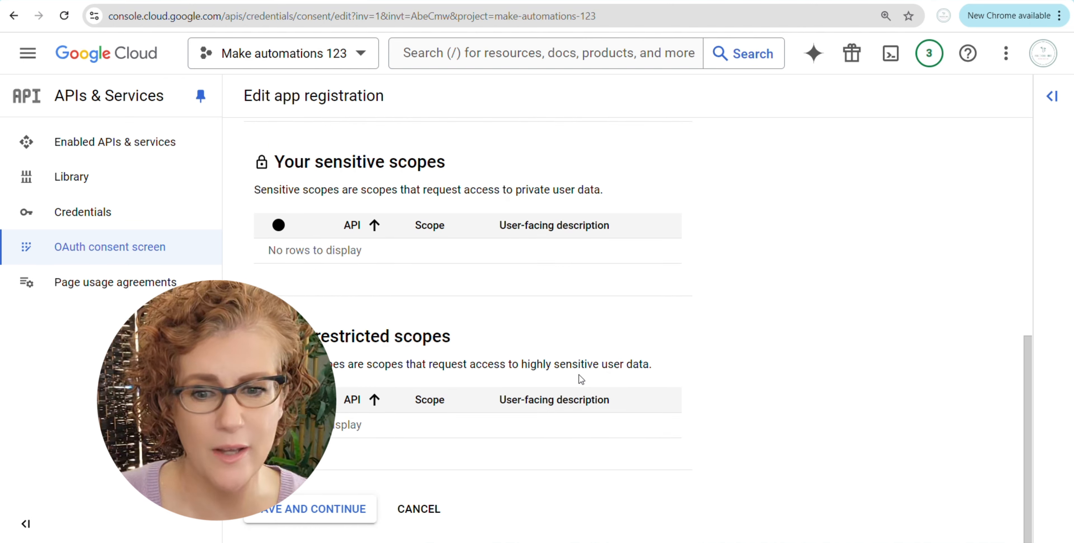
pyautogui.click(317, 518)
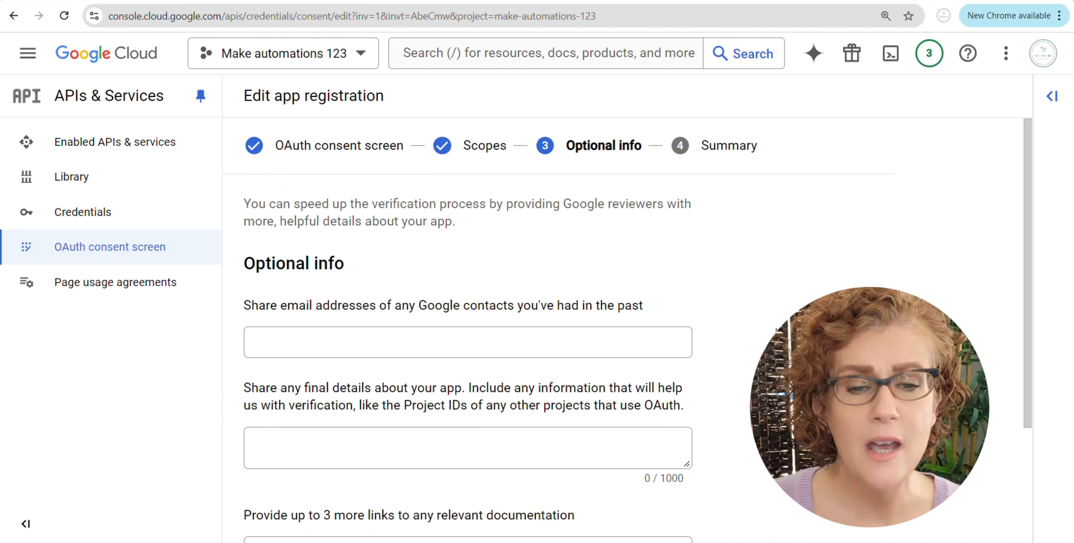
pyautogui.scroll(-3, 564, 255)
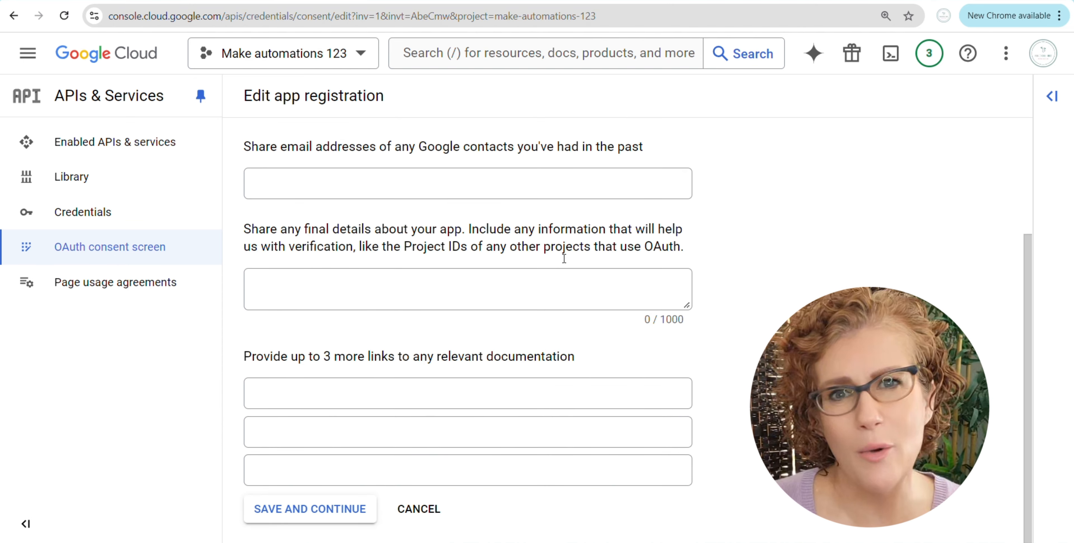
pyautogui.scroll(3, 564, 255)
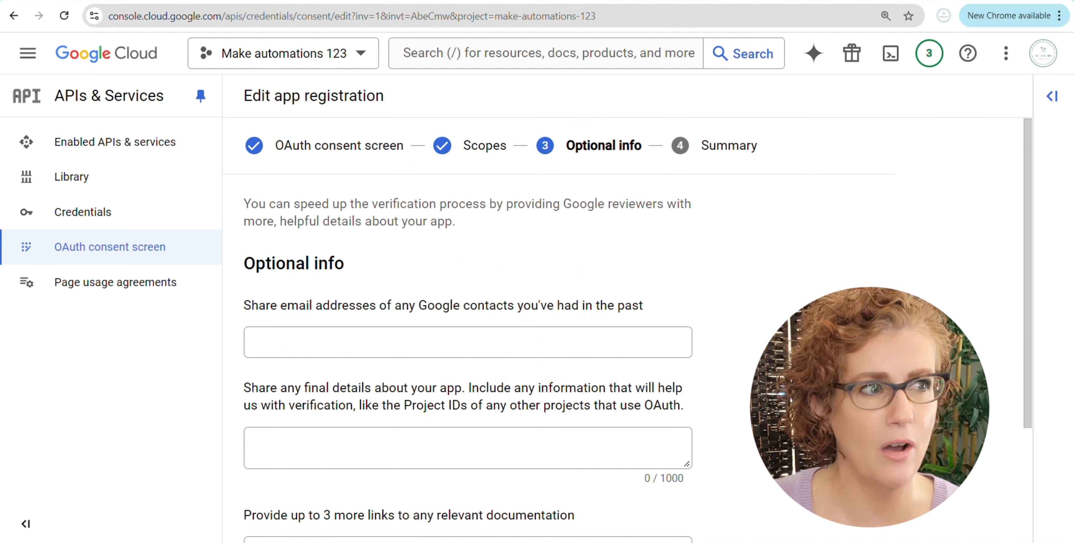
# Open the Make OAuth 2.0 client from the credentials and review its JavaScript origins and authorized redirect URIs
pyautogui.click(62, 209)
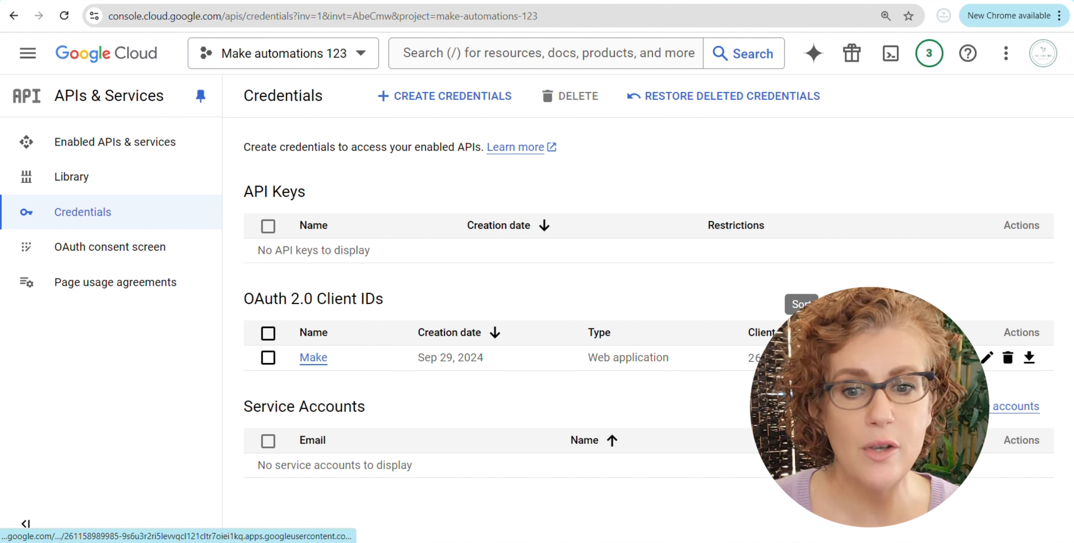
pyautogui.click(313, 359)
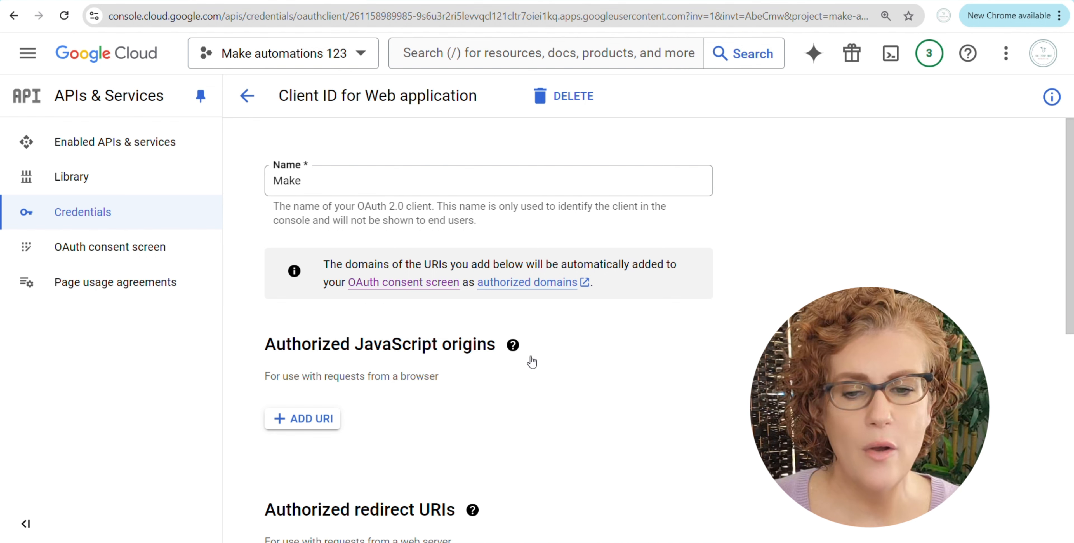
pyautogui.moveTo(513, 344)
pyautogui.click(661, 389)
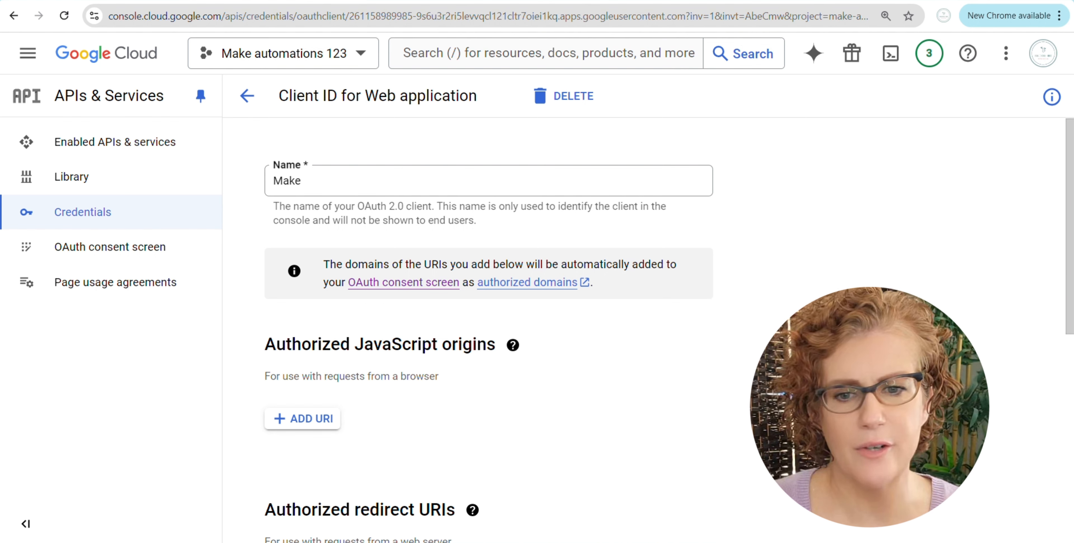
pyautogui.scroll(-8, 488, 329)
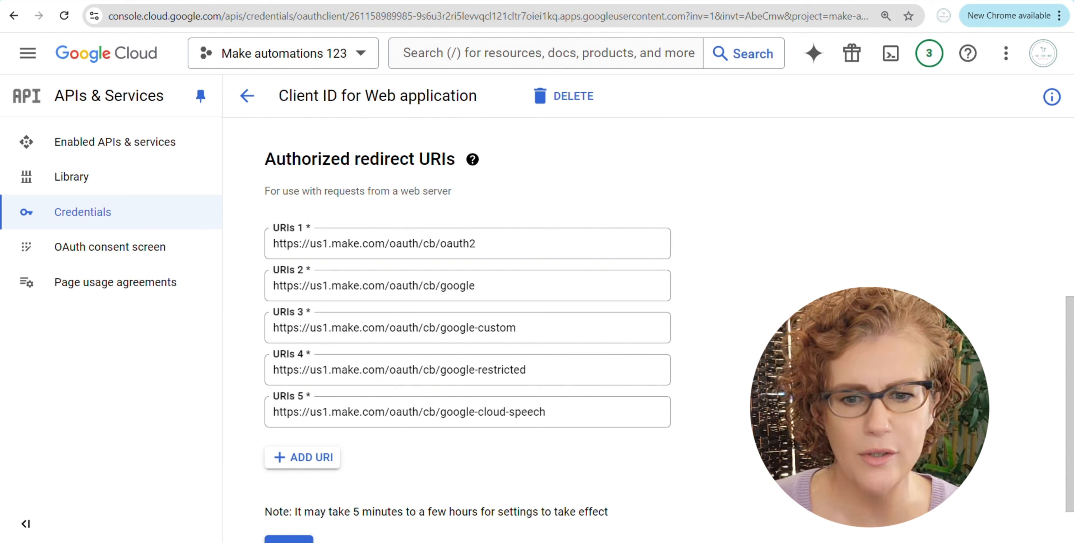
# Check the server region in the Make dashboard's address against the Google Cloud redirect URIs, and save the OAuth client
pyautogui.click(371, 494)
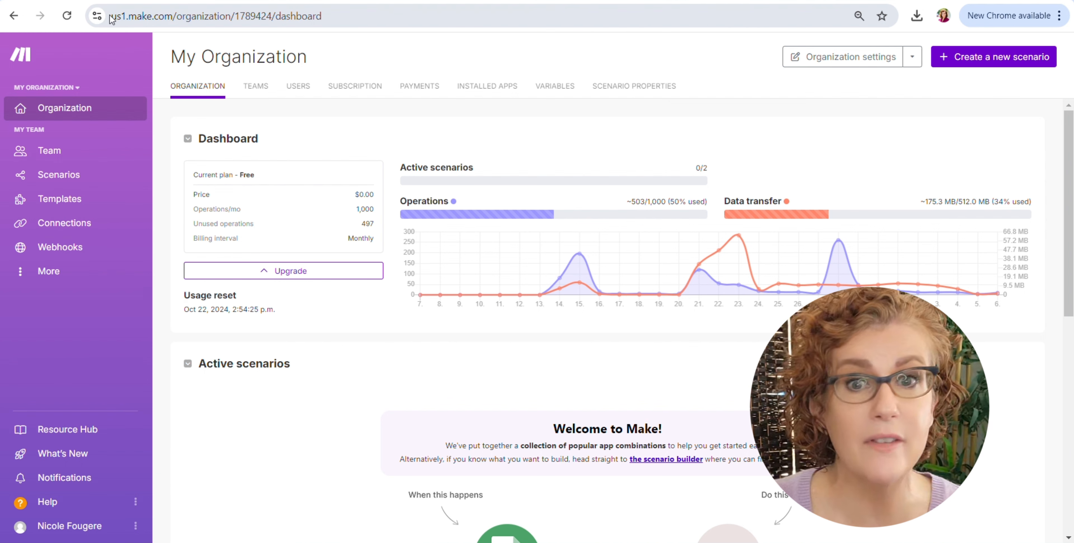
pyautogui.moveTo(456, 542)
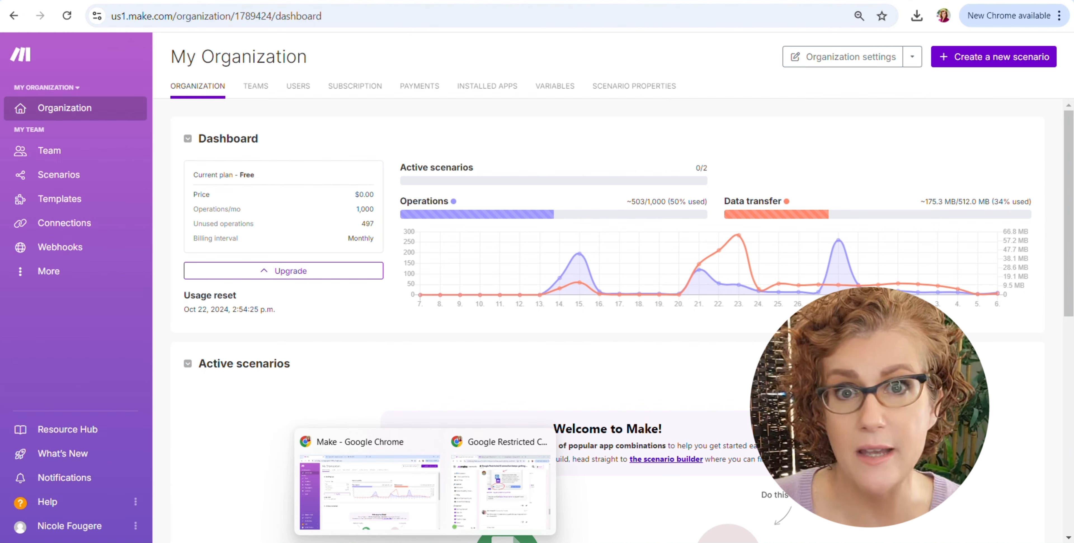
pyautogui.click(466, 493)
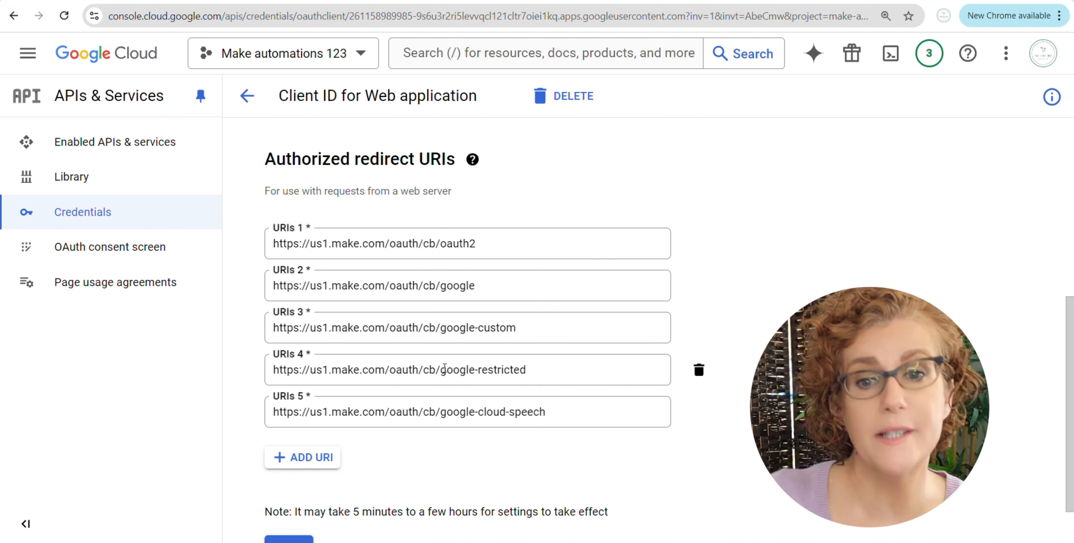
pyautogui.scroll(-2, 432, 390)
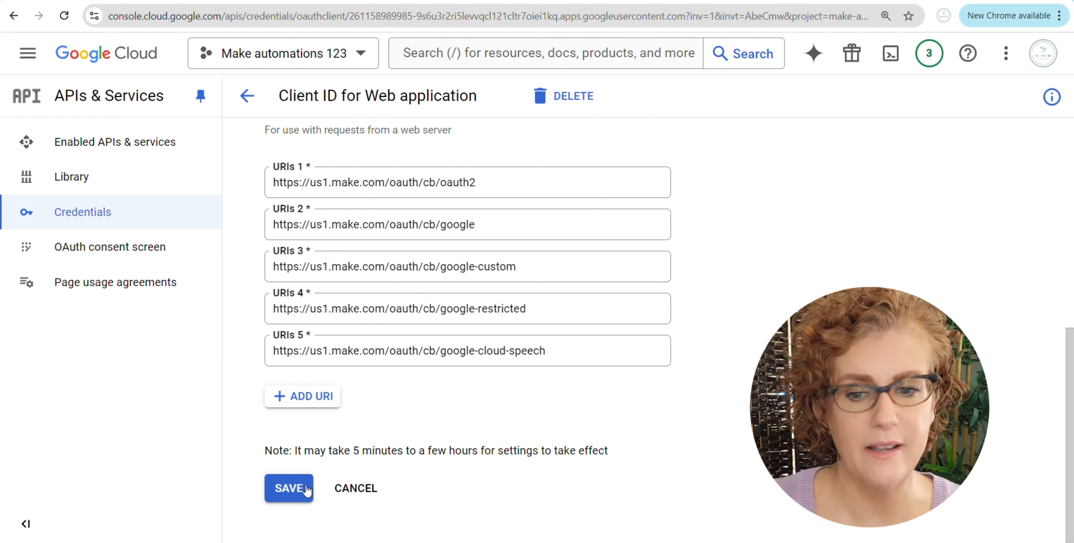
pyautogui.click(303, 495)
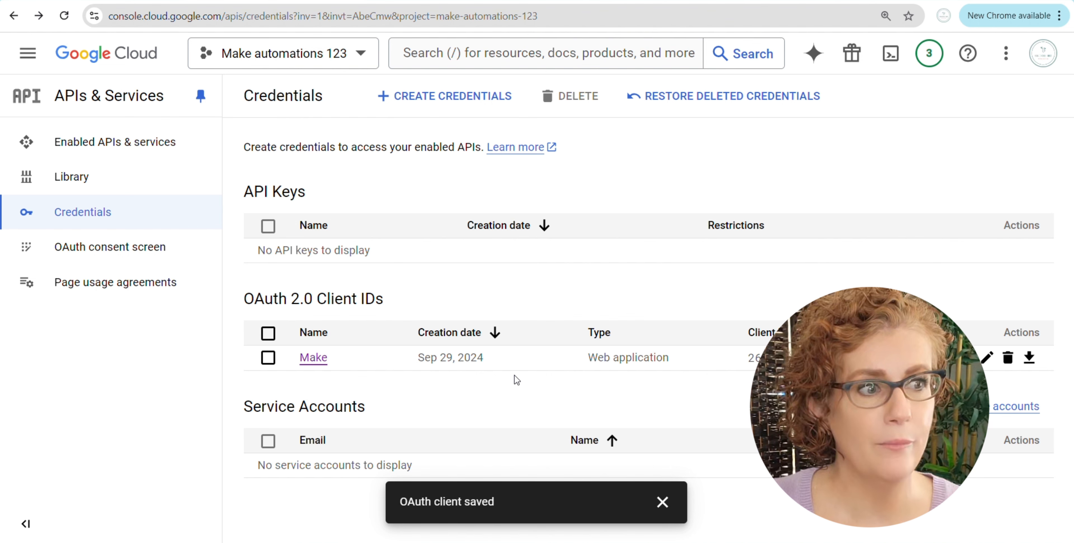
# Open the OAuth consent screen with the Learn help hidden, and review the verification status, publishing status and user type
pyautogui.click(80, 246)
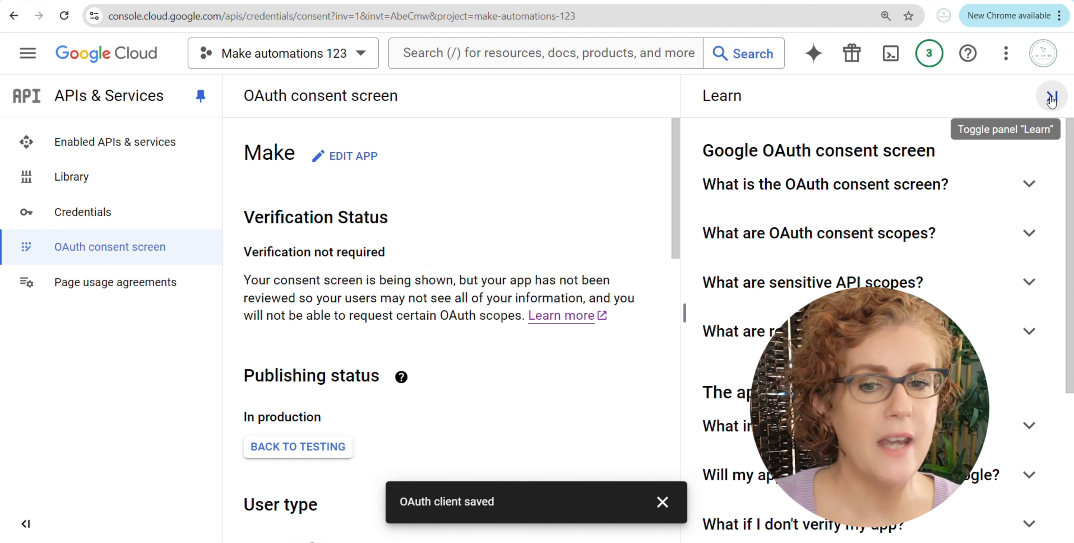
pyautogui.click(1052, 98)
pyautogui.scroll(-2, 408, 274)
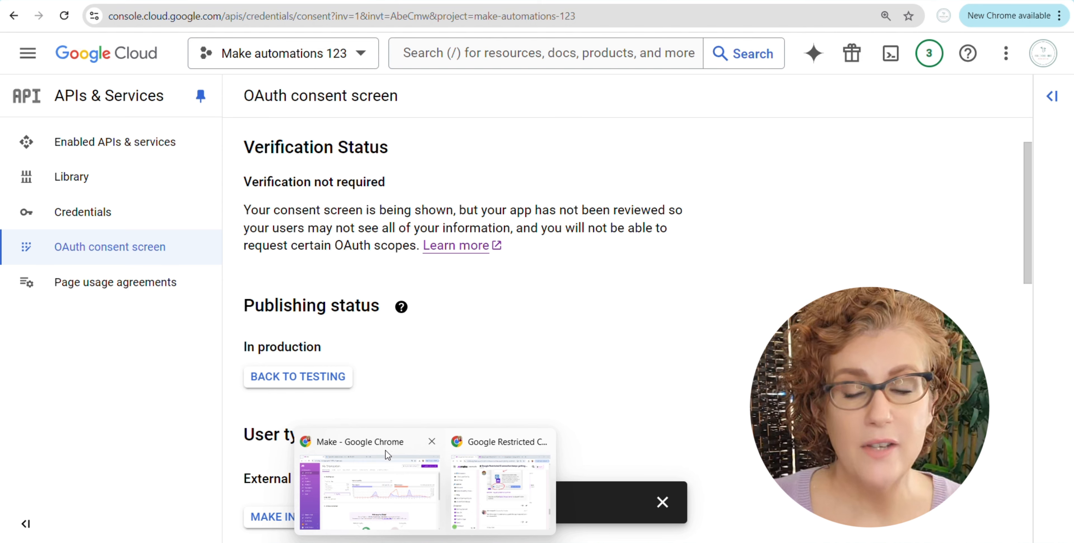
# Switch to Make and look through the list of existing connections, including the Google and Google Drive ones
pyautogui.click(384, 475)
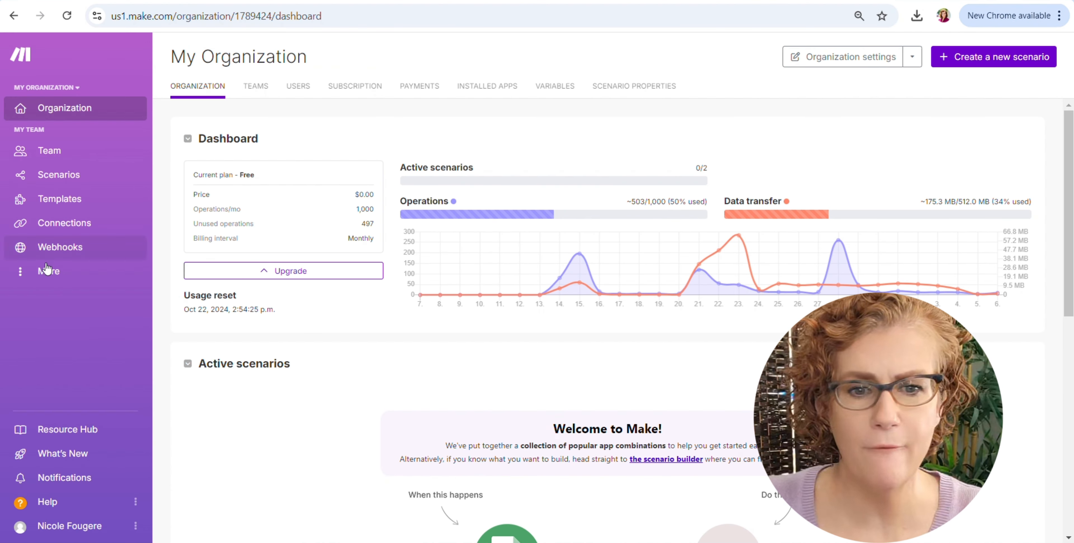
pyautogui.click(62, 223)
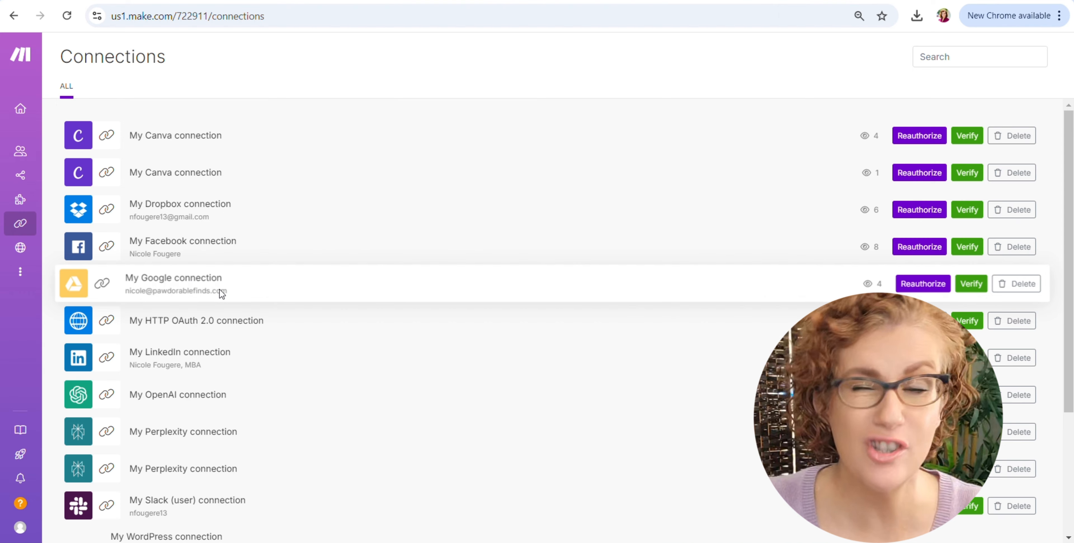
pyautogui.scroll(-4, 271, 297)
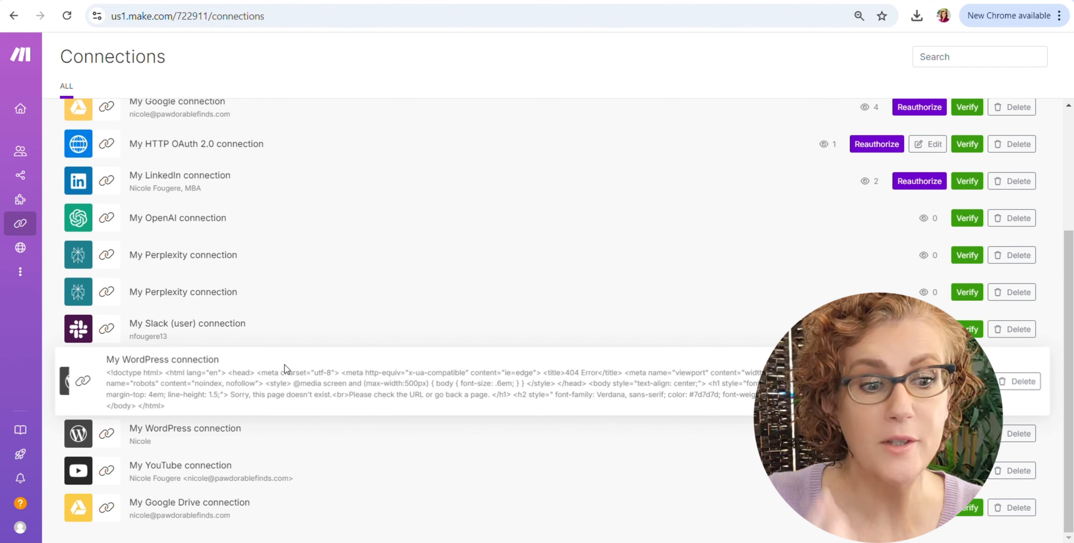
pyautogui.scroll(4, 284, 367)
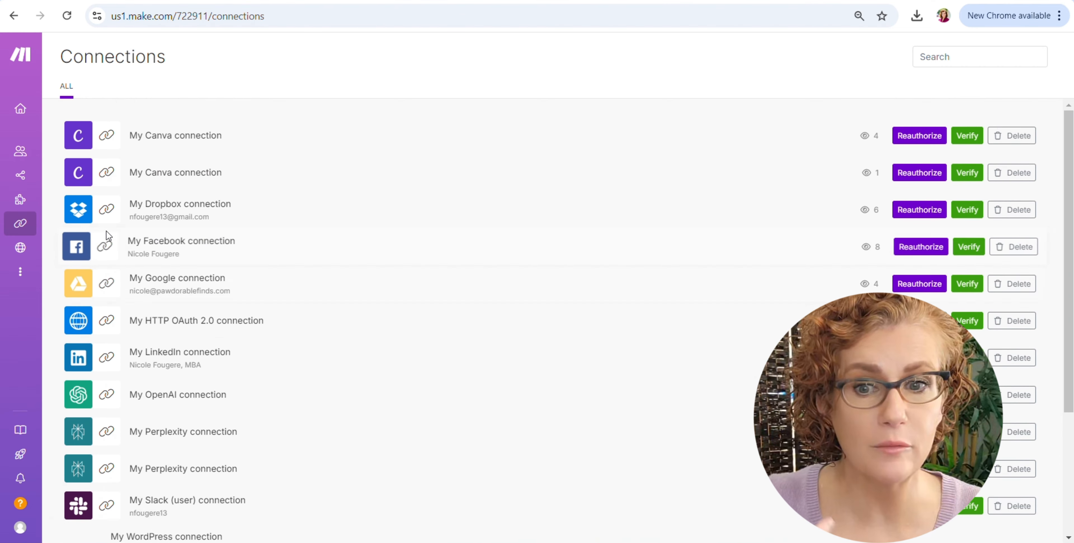
# Create a new scenario starting with the Tools Increment function module, keeping its value reset at Never
pyautogui.click(21, 174)
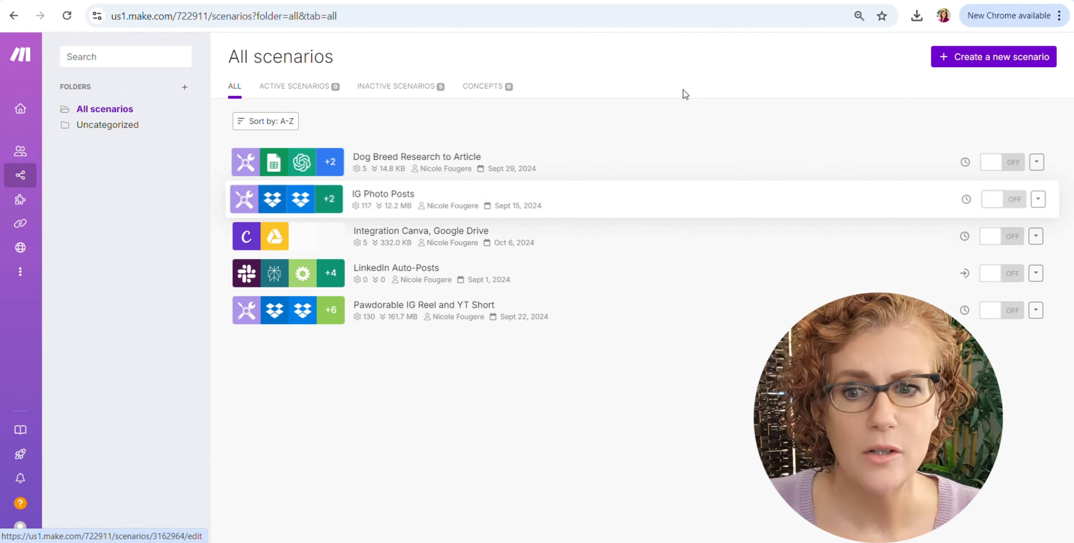
pyautogui.click(1015, 63)
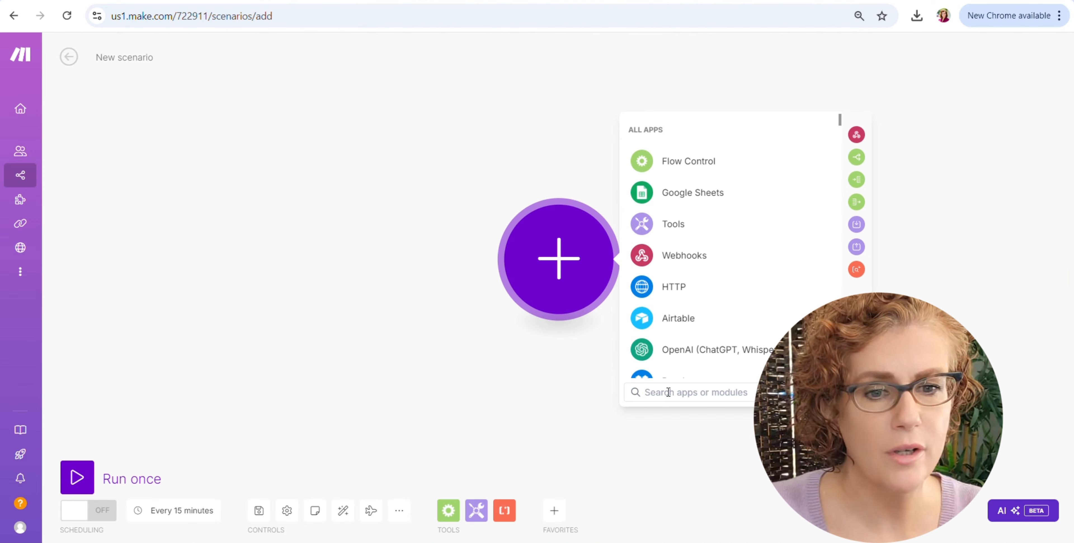
pyautogui.write('tool')
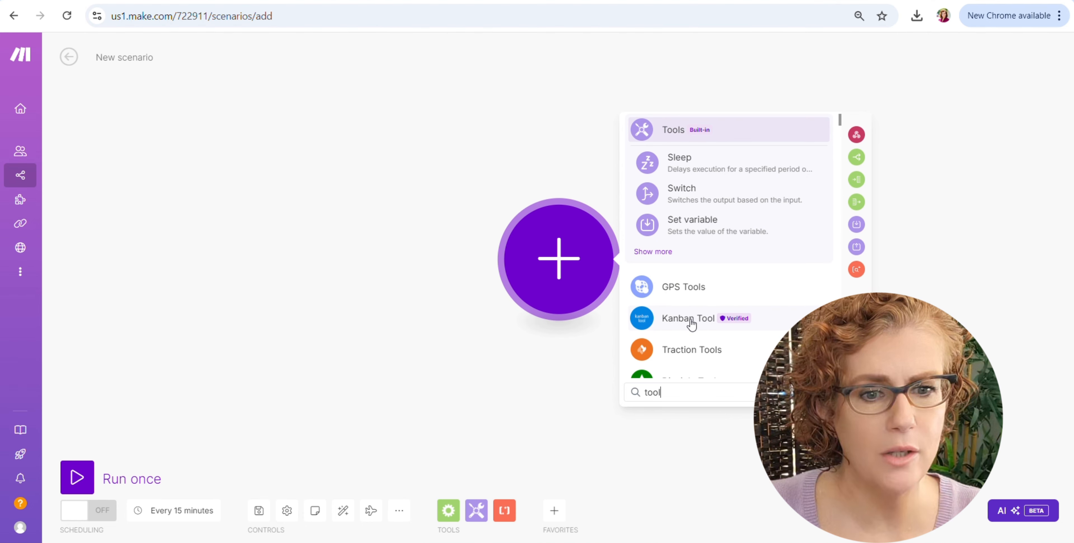
pyautogui.write('s')
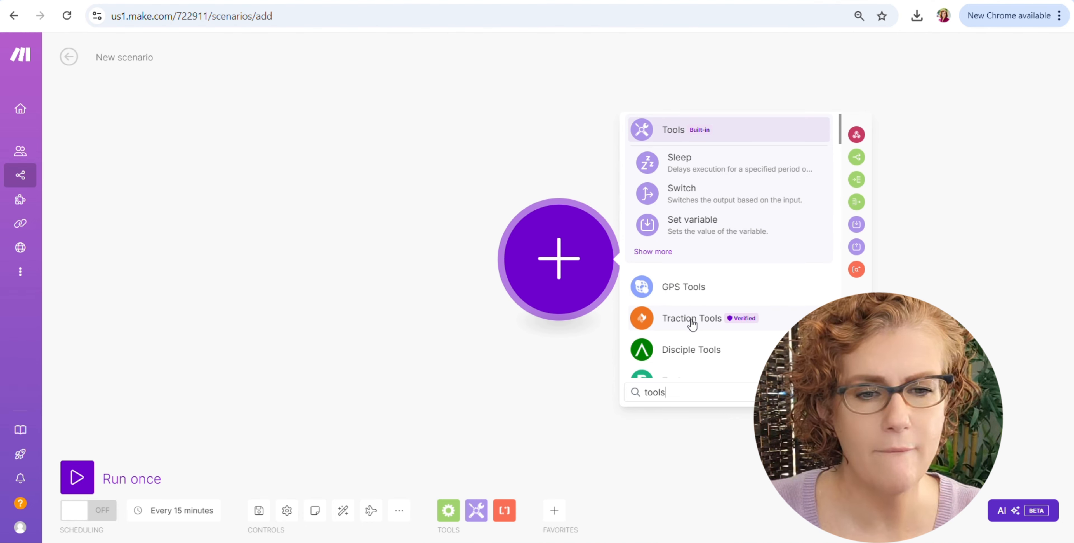
pyautogui.click(688, 140)
pyautogui.scroll(-2, 683, 278)
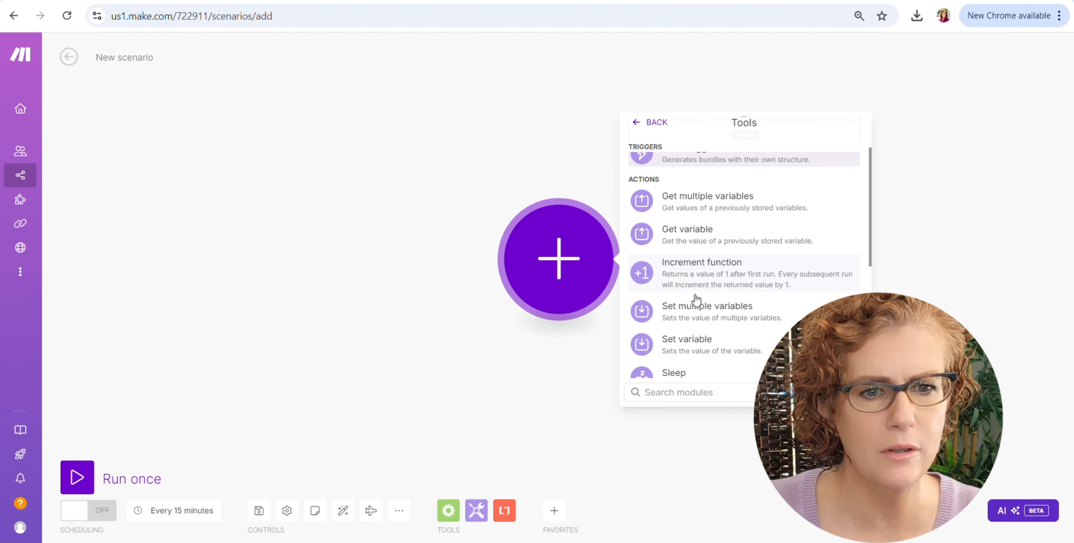
pyautogui.click(679, 275)
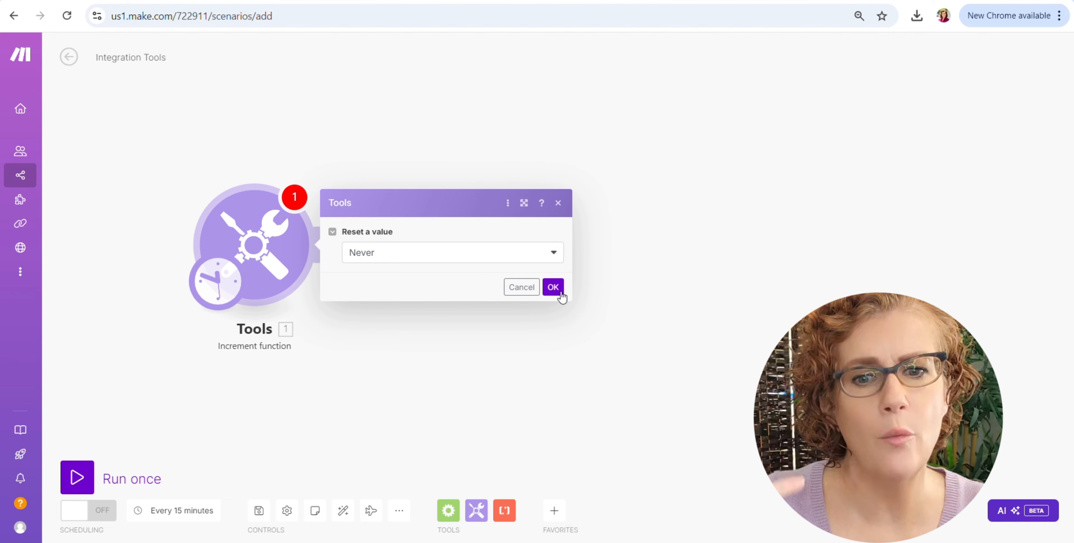
pyautogui.click(553, 286)
# Add a Canva Export a Design module after the Tools increment module
pyautogui.click(323, 245)
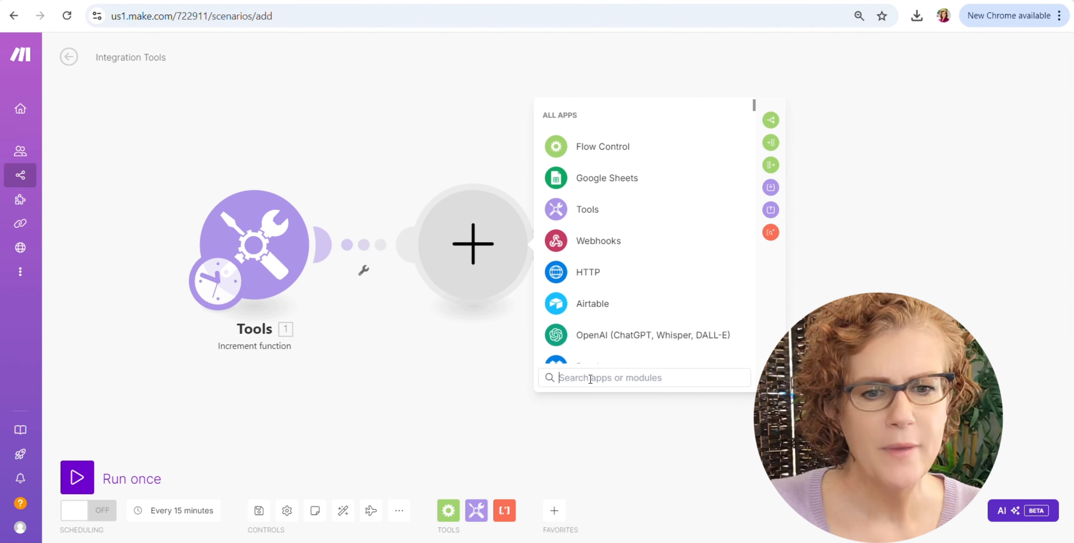
pyautogui.write('canv')
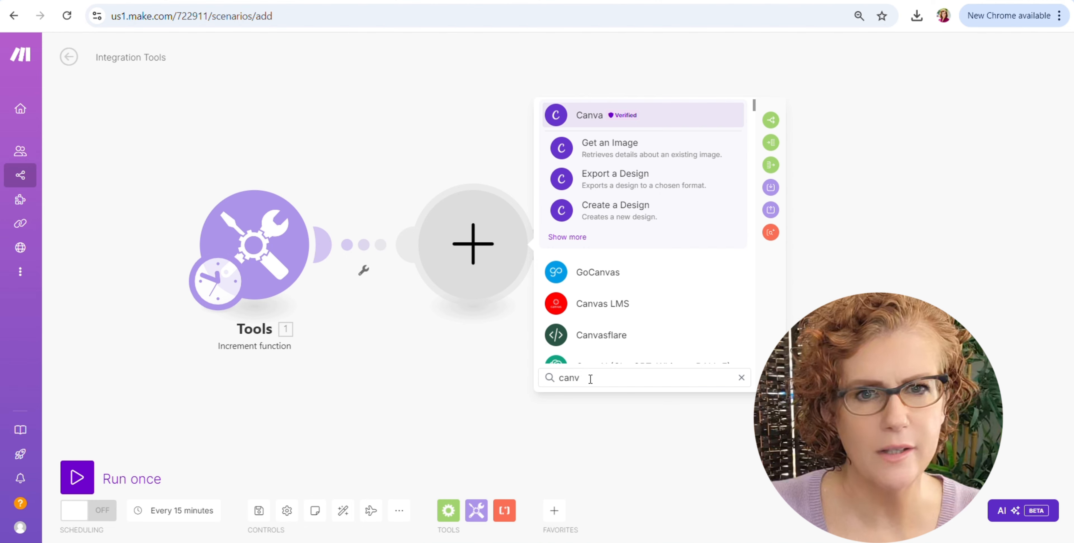
pyautogui.click(600, 121)
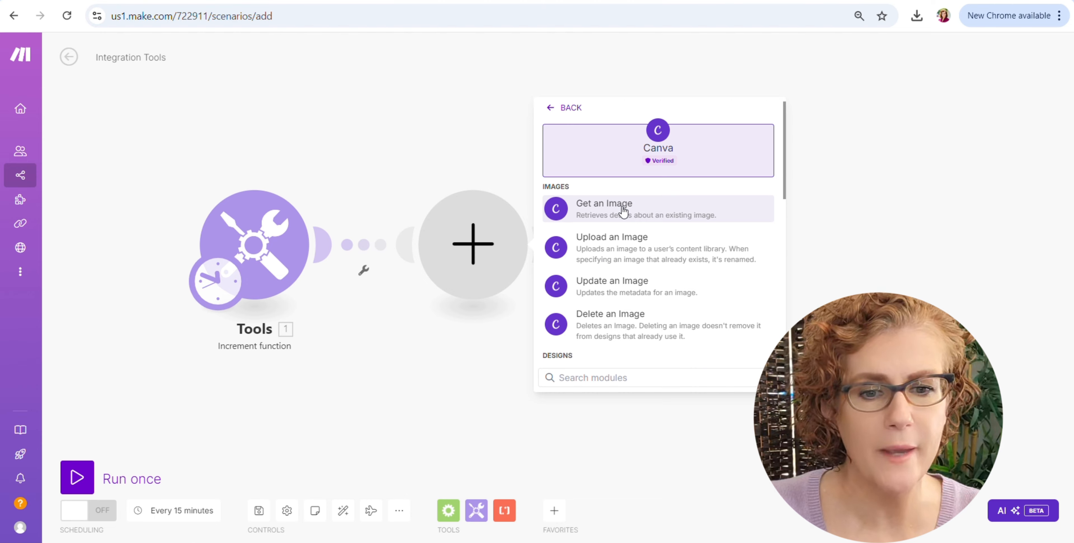
pyautogui.scroll(-4, 623, 211)
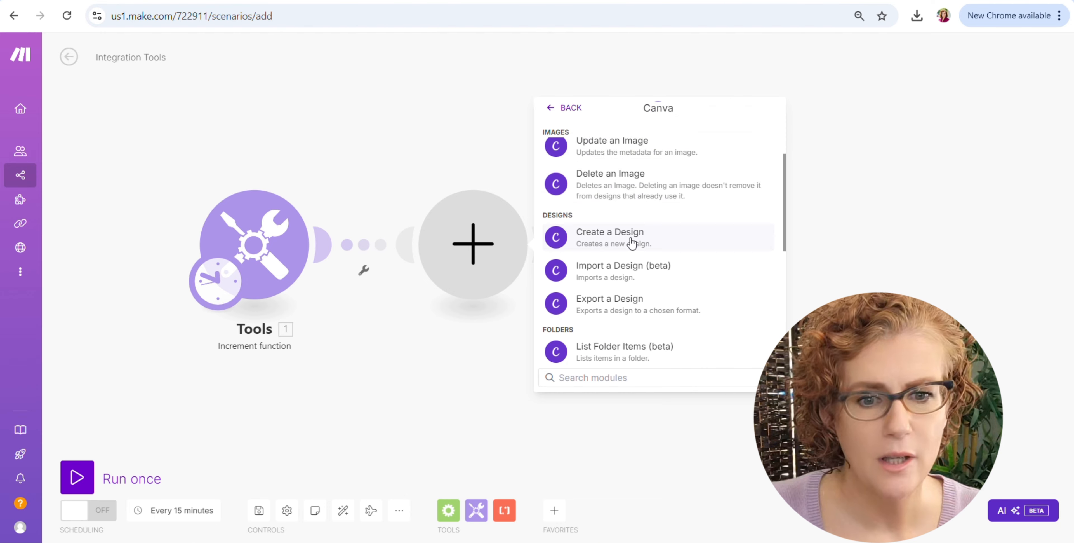
pyautogui.click(635, 308)
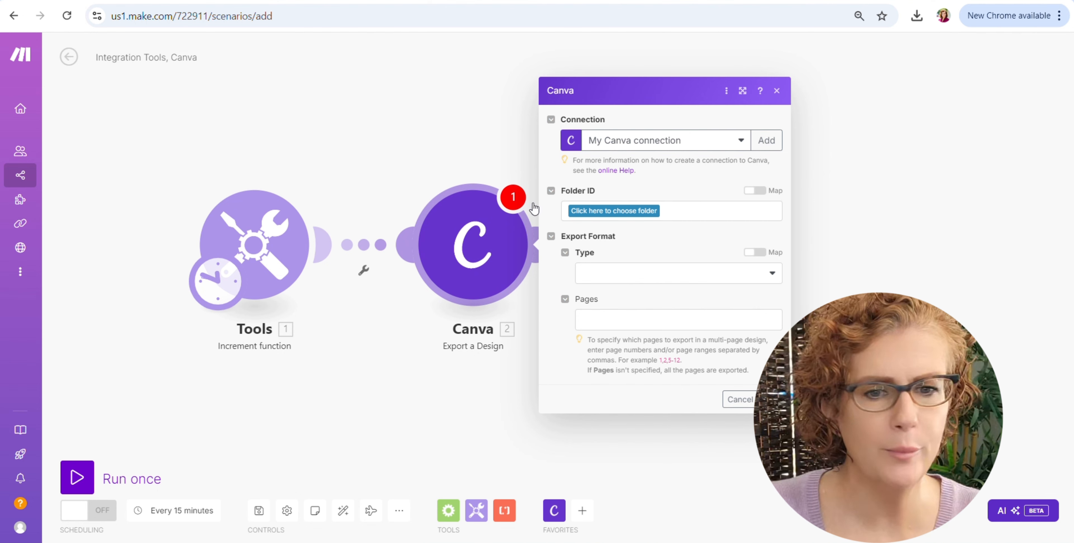
pyautogui.click(644, 212)
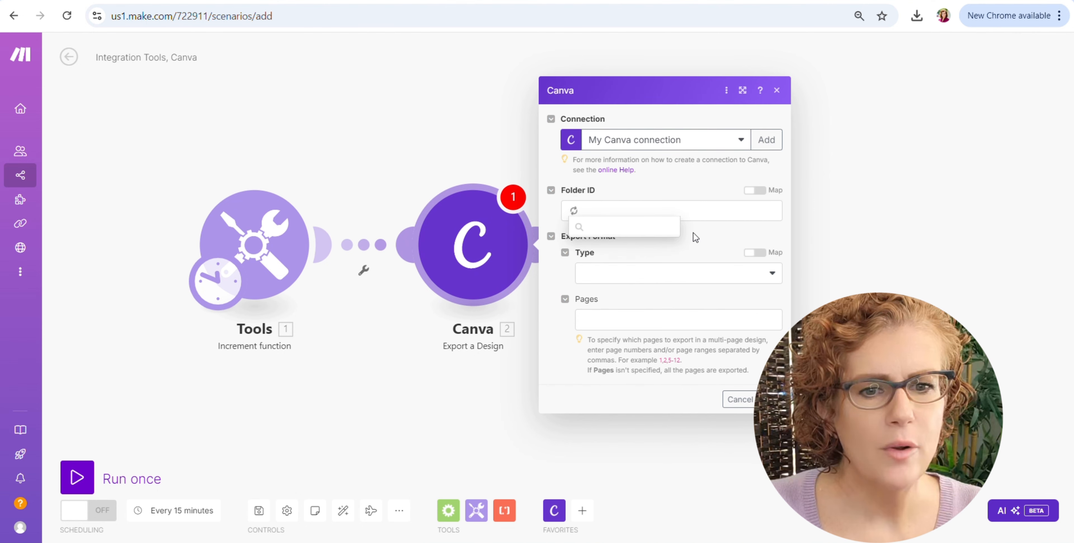
pyautogui.click(610, 231)
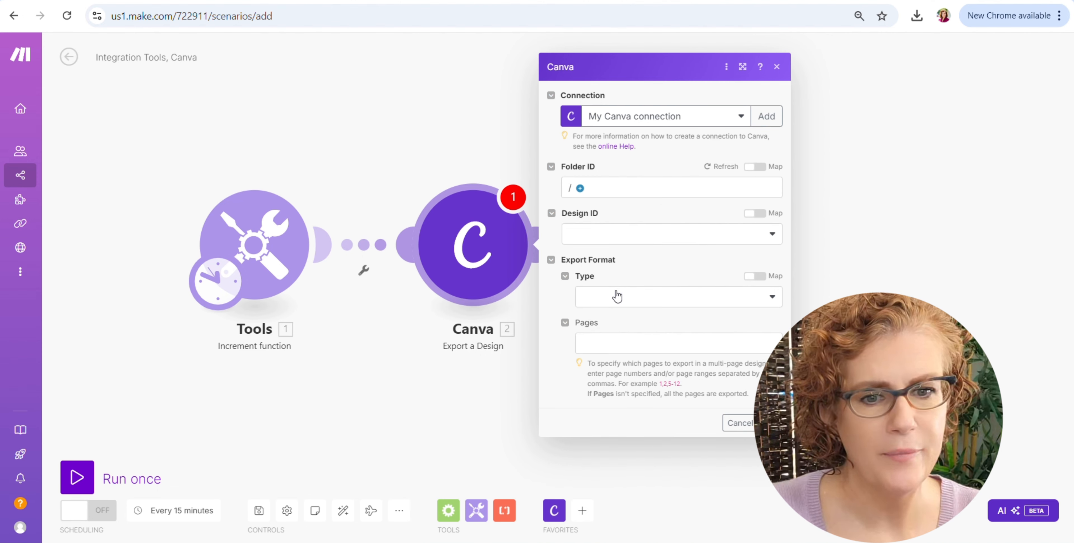
pyautogui.click(613, 233)
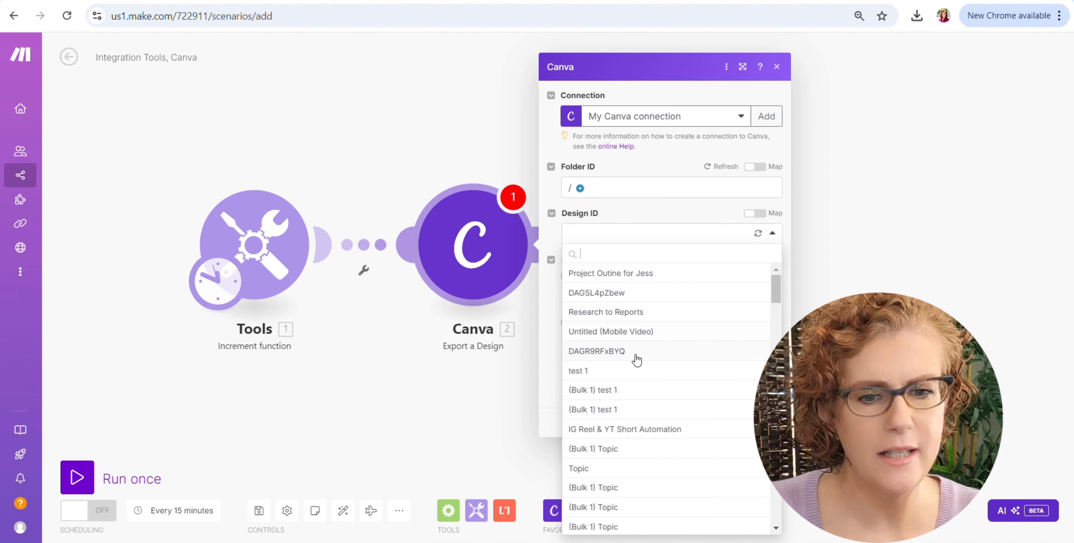
pyautogui.scroll(-5, 636, 359)
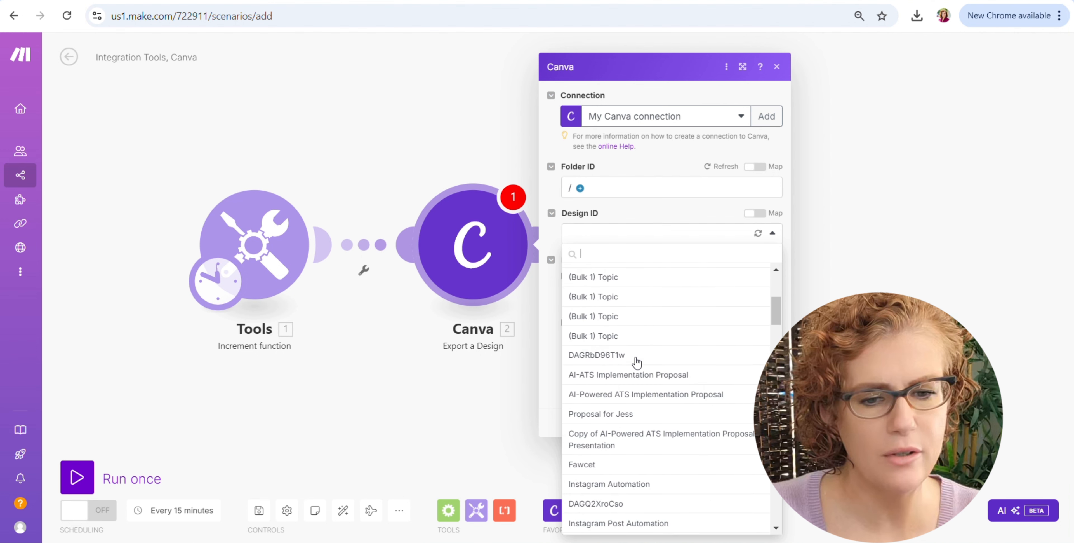
pyautogui.scroll(-2, 657, 417)
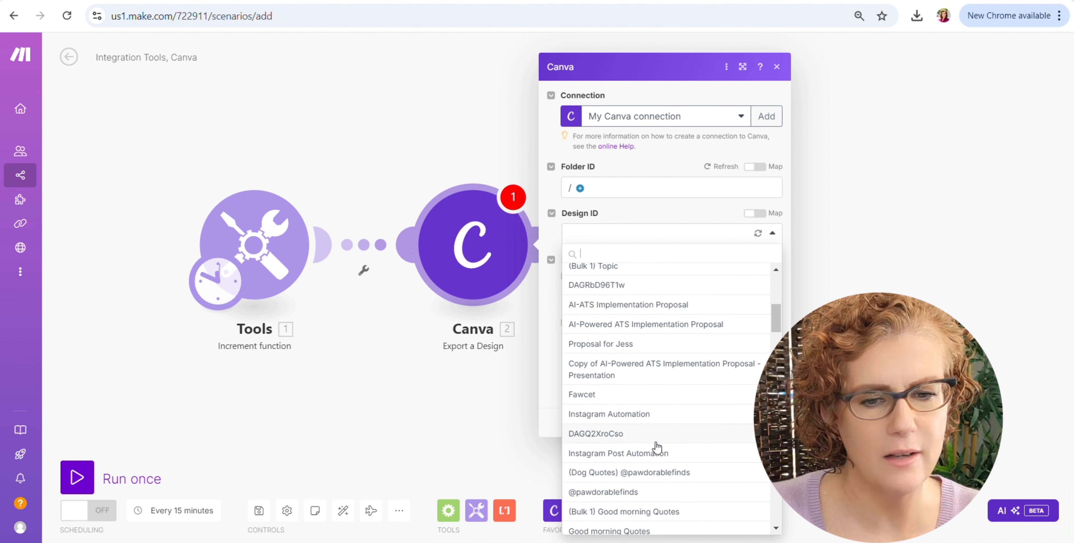
pyautogui.click(647, 473)
# Set the Canva export format to PNG with a height of 1000 and a width of 1000
pyautogui.click(594, 298)
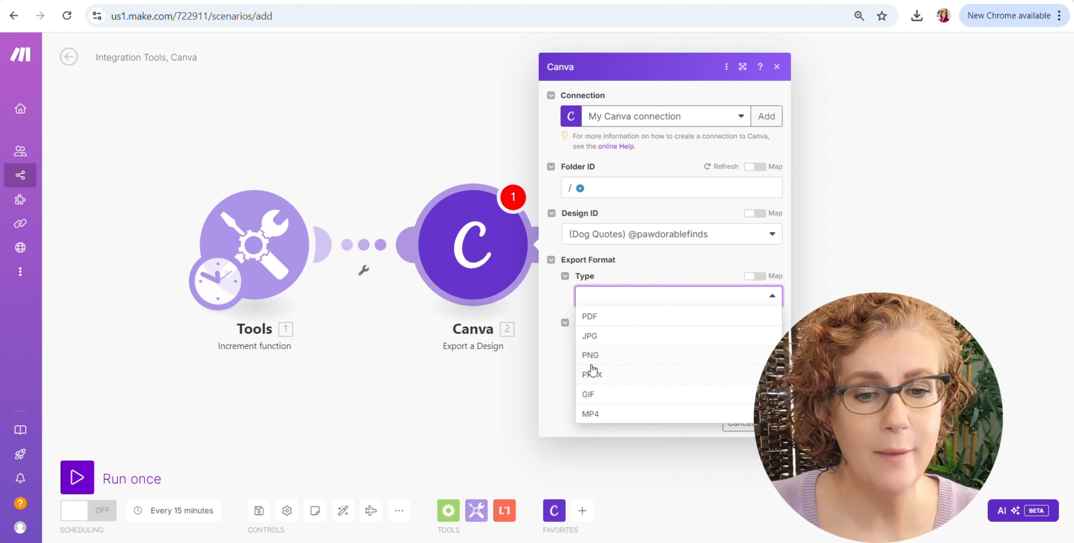
pyautogui.click(591, 373)
pyautogui.click(605, 299)
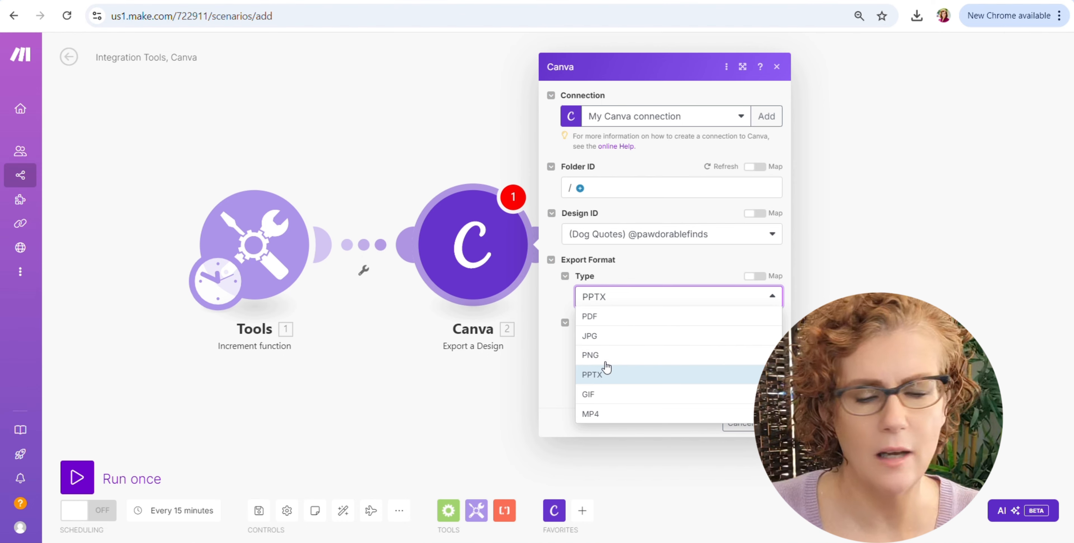
pyautogui.click(601, 353)
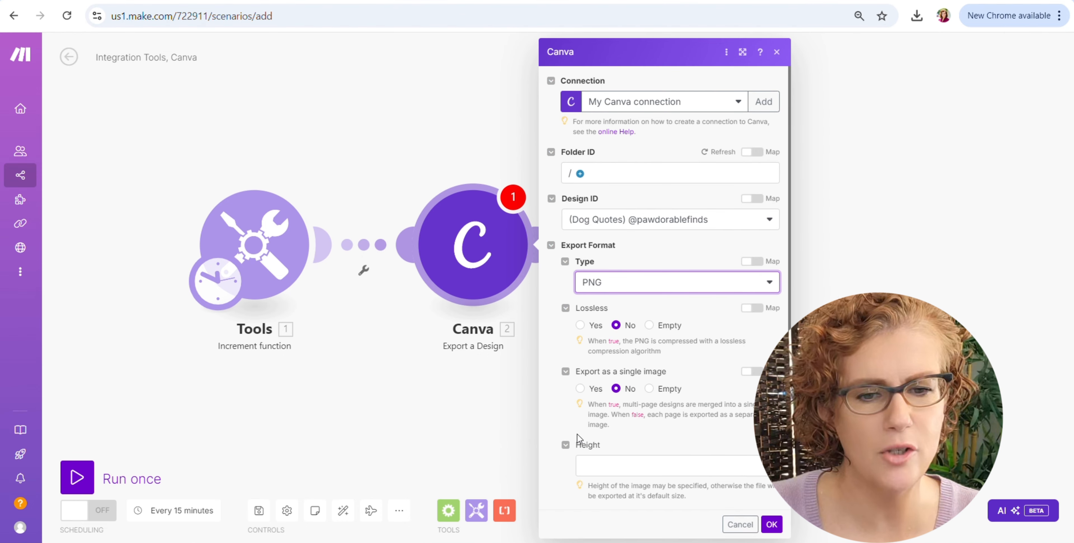
pyautogui.click(649, 470)
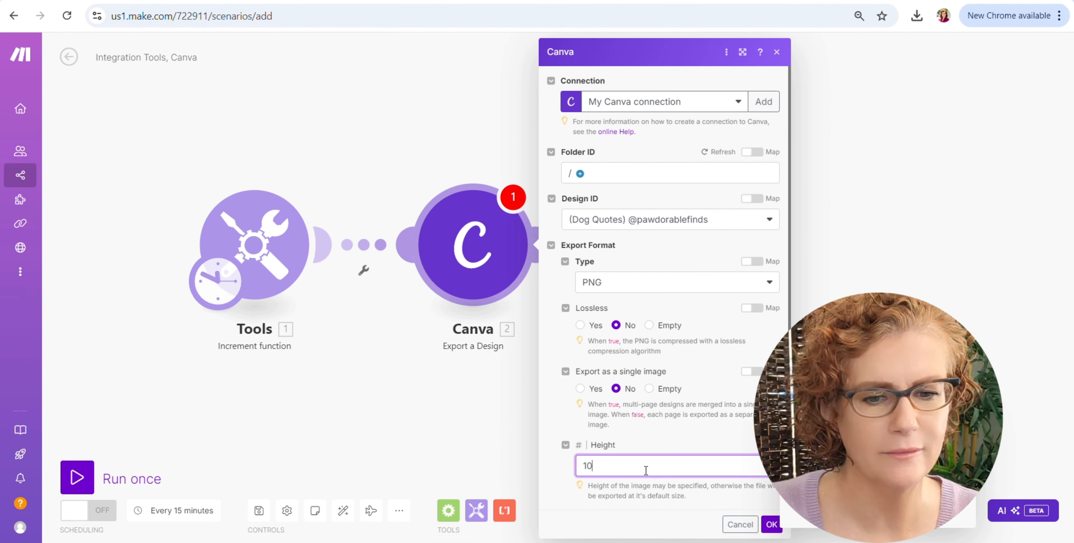
pyautogui.write('1000')
pyautogui.press('Tab')
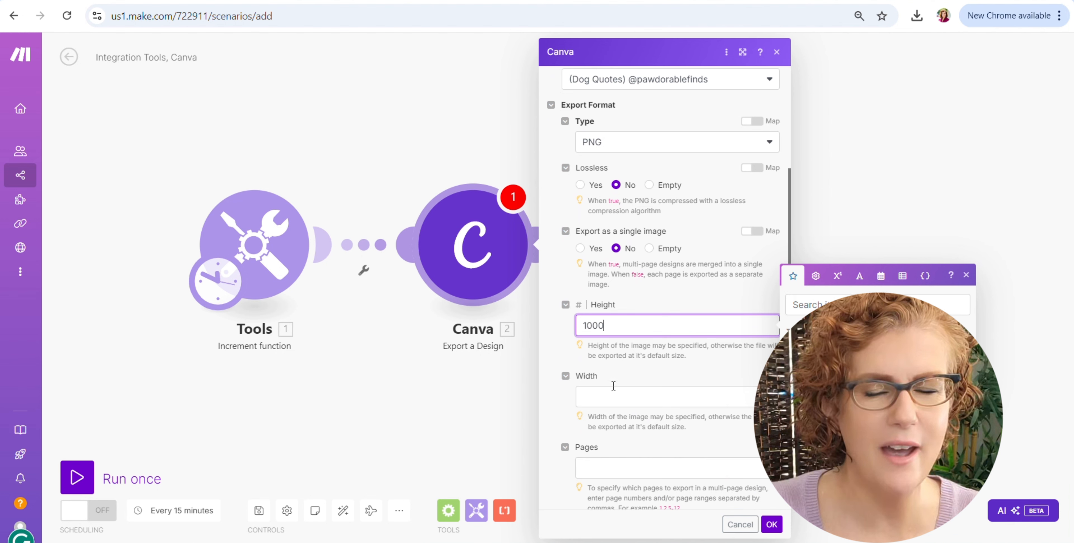
pyautogui.write('1000')
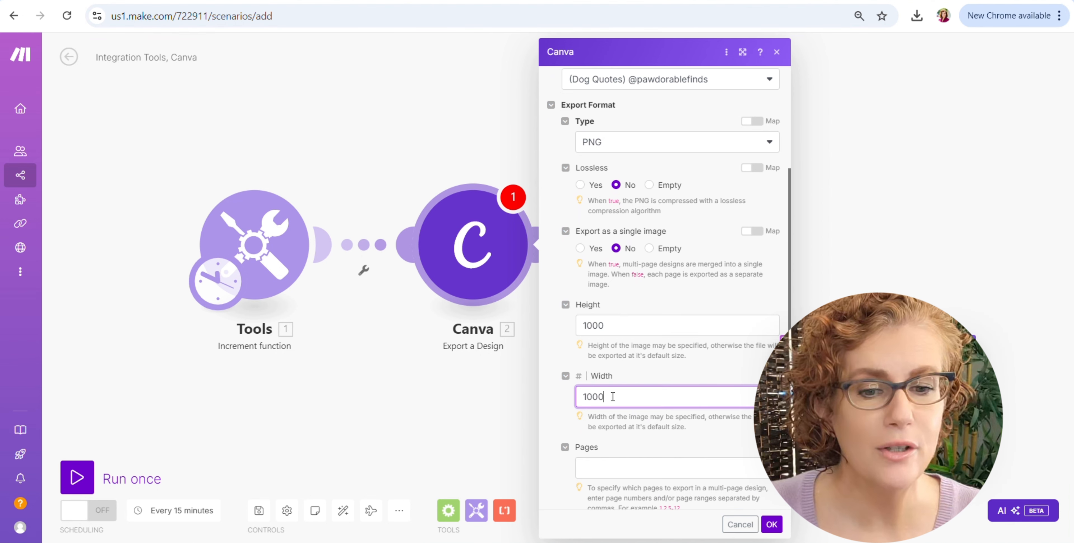
# Map the Canva export's Pages to the Tools increment value i and save the module settings
pyautogui.scroll(-1, 613, 397)
pyautogui.click(607, 444)
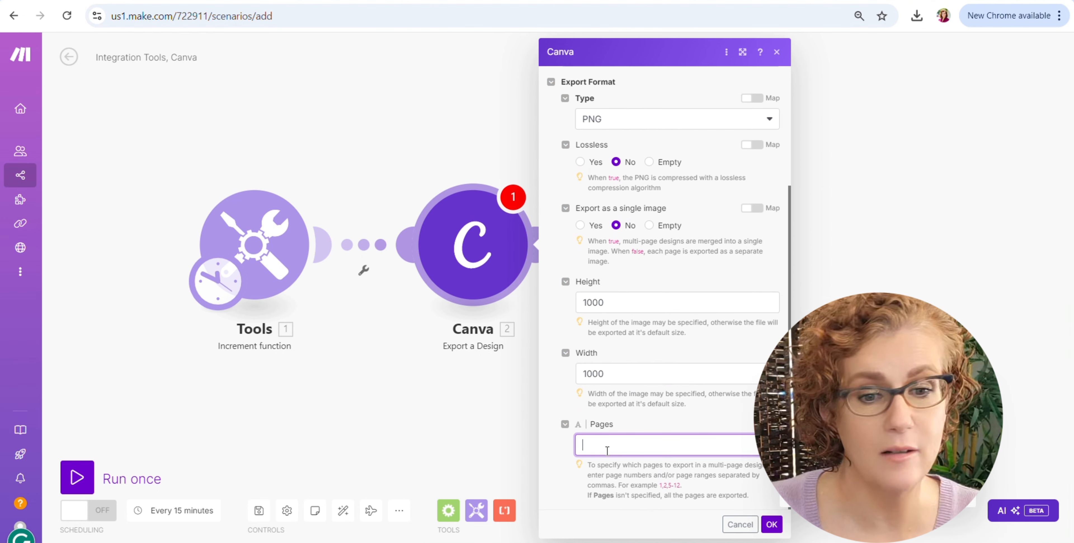
pyautogui.click(855, 446)
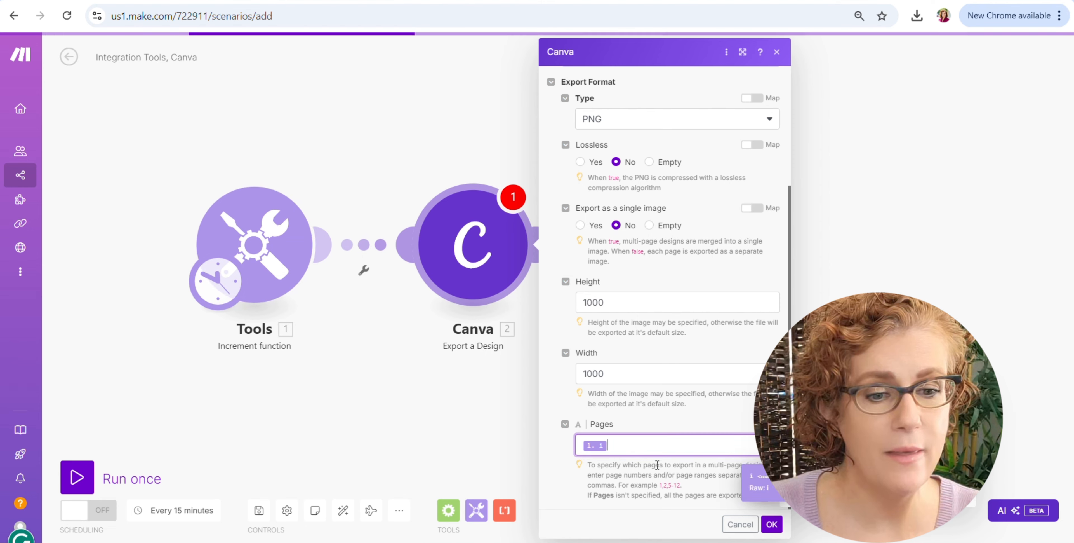
pyautogui.click(771, 523)
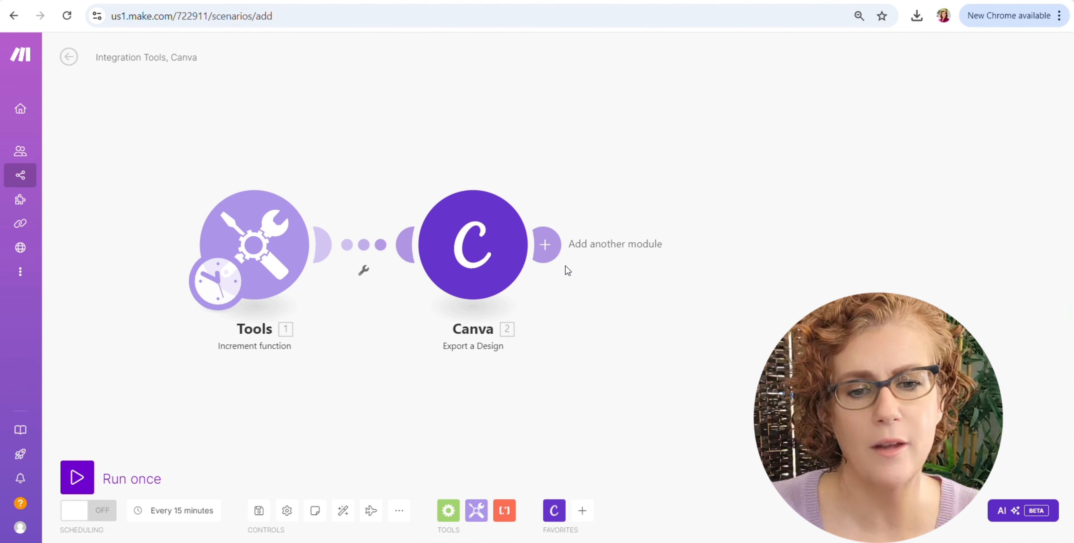
# Add a Google Drive Upload a File module after the Canva module
pyautogui.click(547, 246)
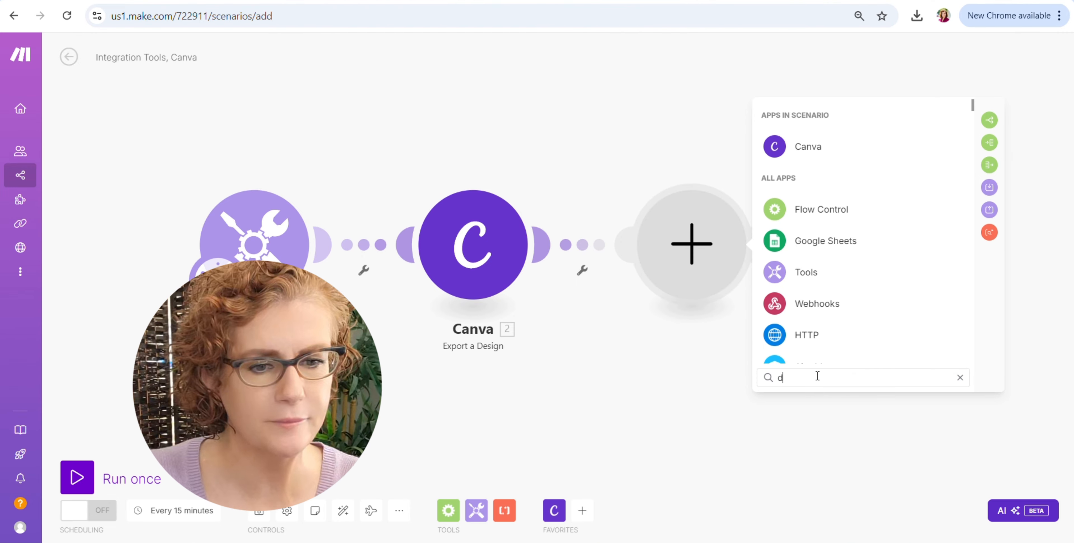
pyautogui.write('dri')
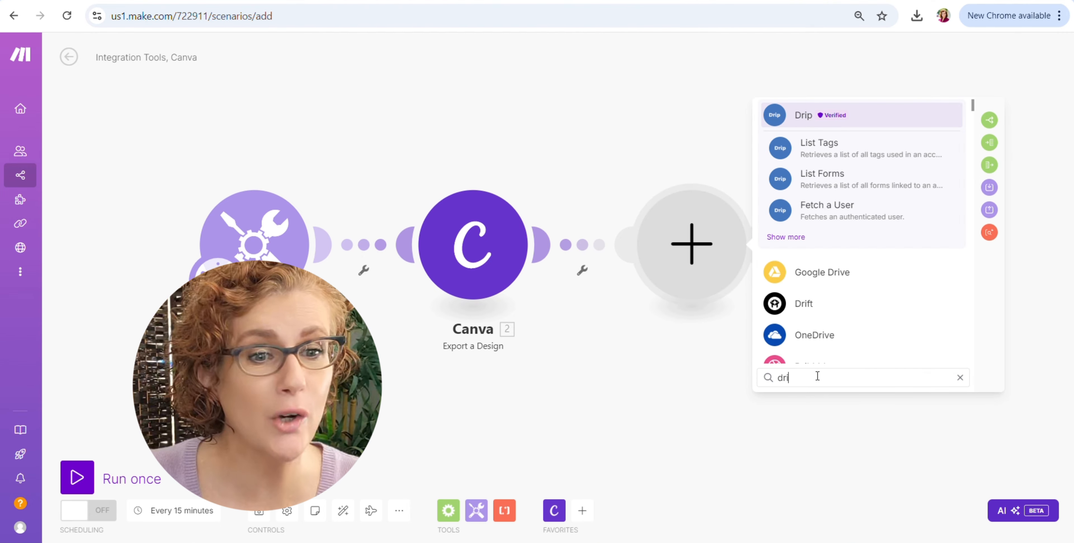
pyautogui.click(830, 279)
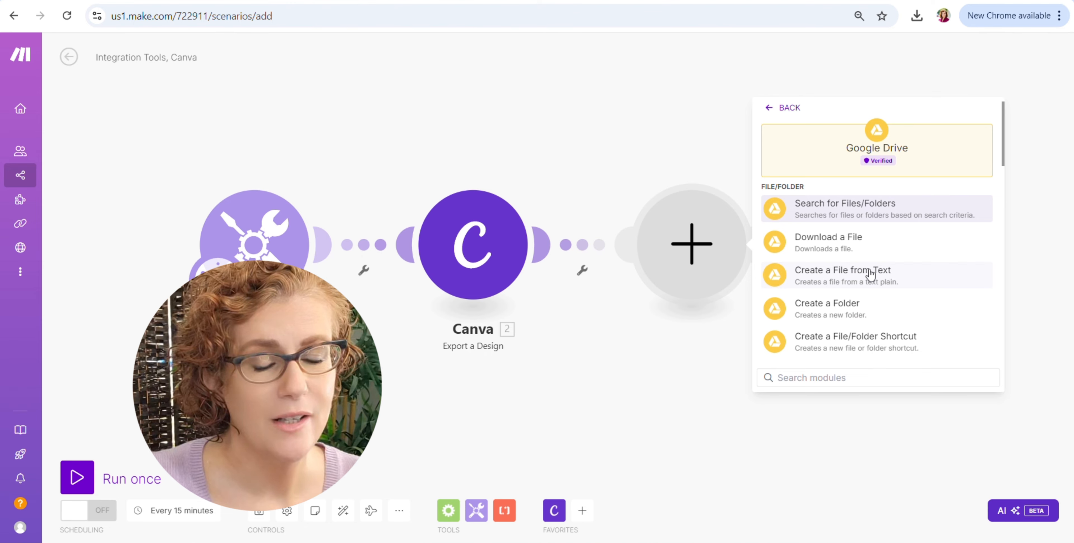
pyautogui.scroll(-2, 916, 302)
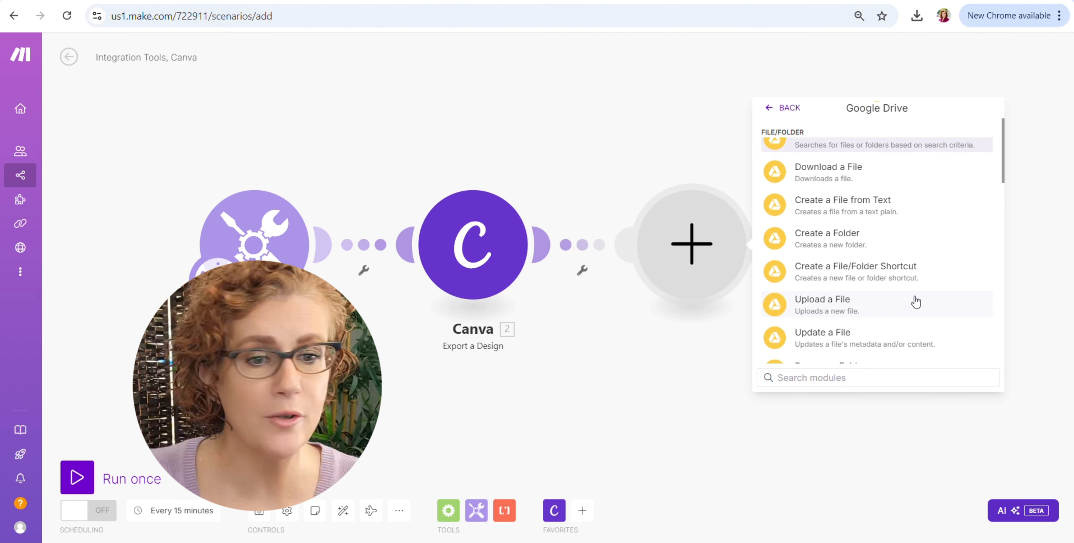
pyautogui.click(885, 311)
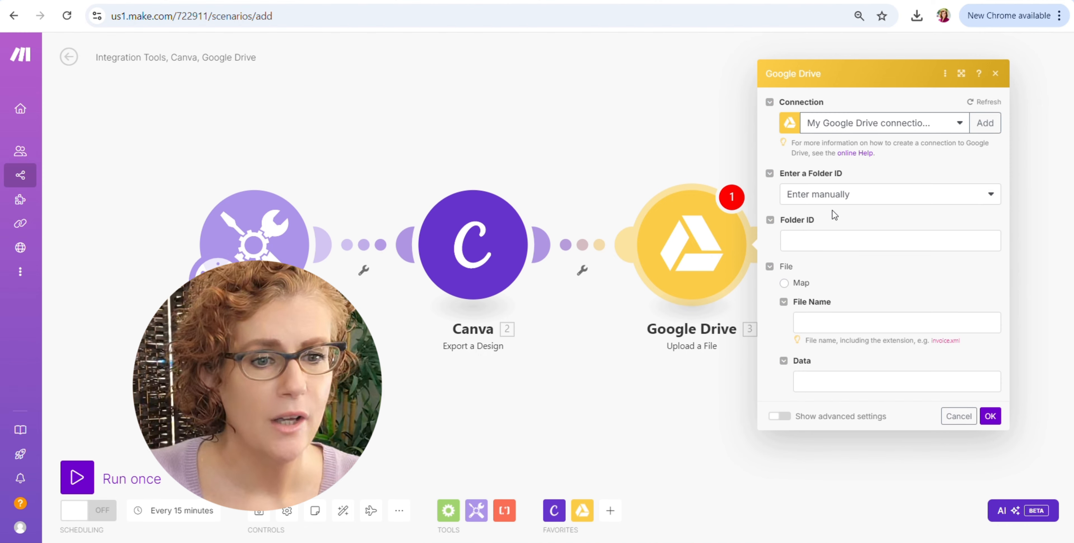
# Set the upload destination by selecting from the list, using the Dog Breeds folder in My Drive
pyautogui.click(829, 199)
pyautogui.click(830, 231)
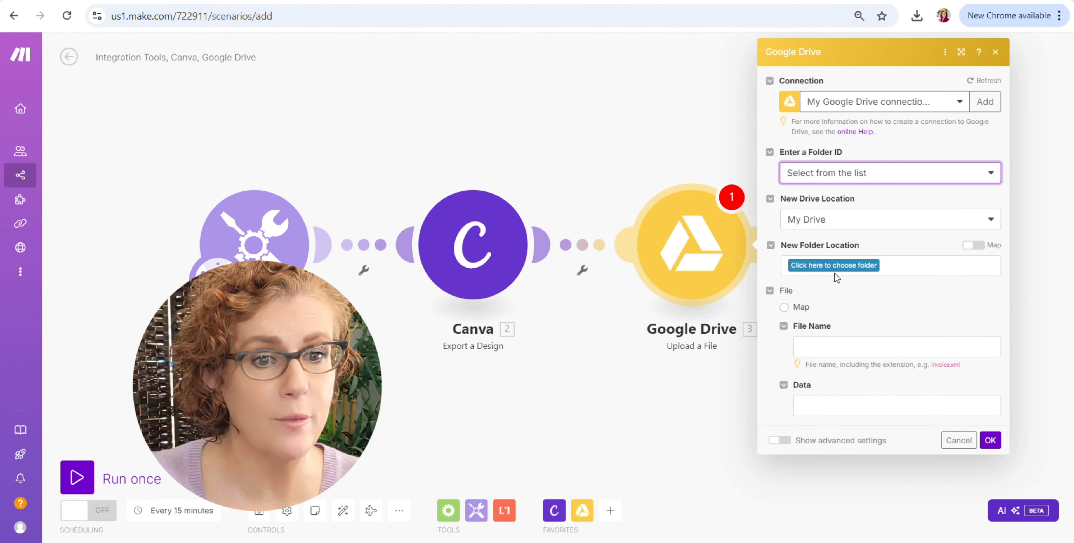
pyautogui.click(834, 272)
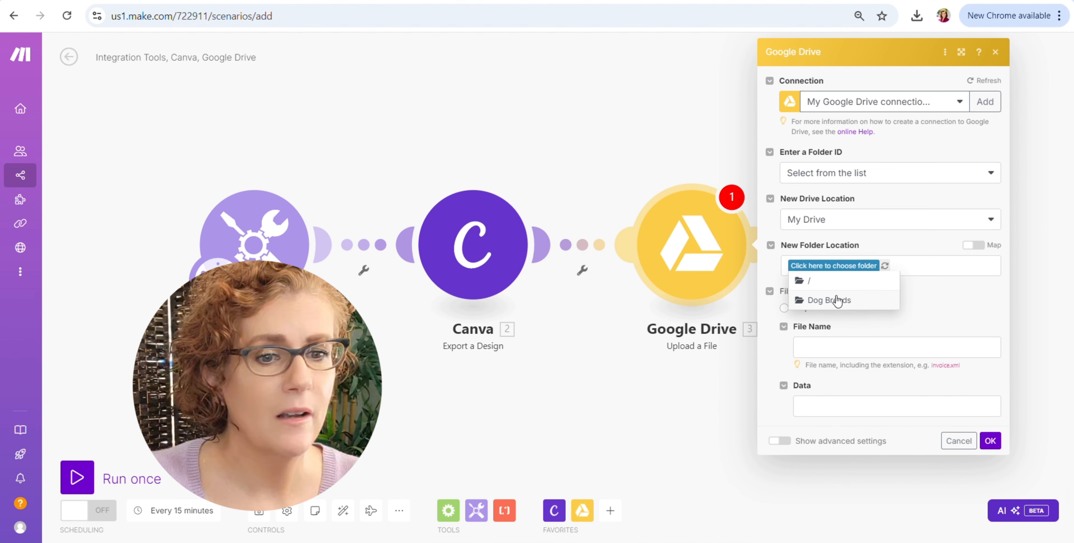
pyautogui.click(836, 300)
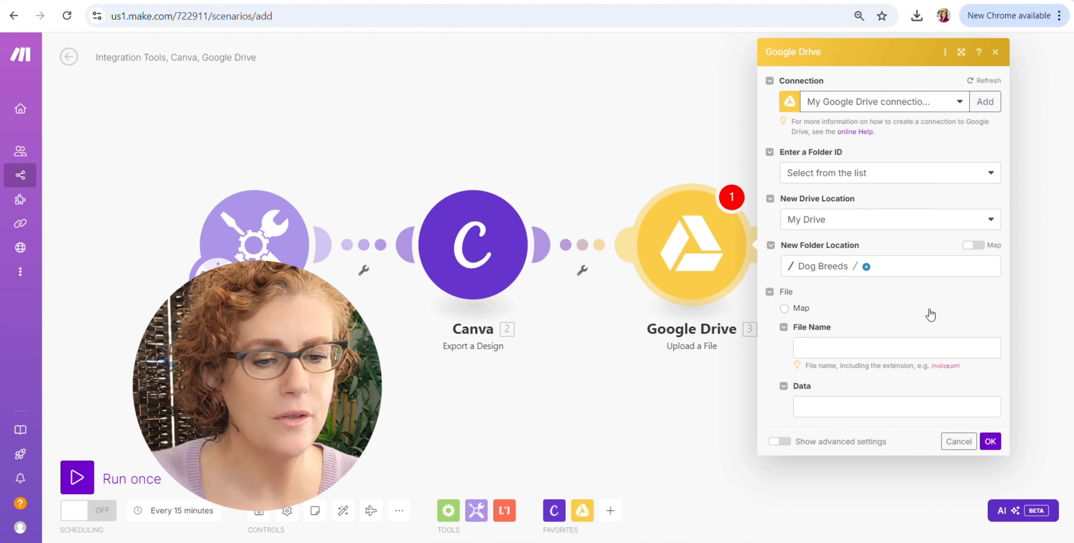
# Set the uploaded file's name to the Tools increment value i followed by .png
pyautogui.click(828, 343)
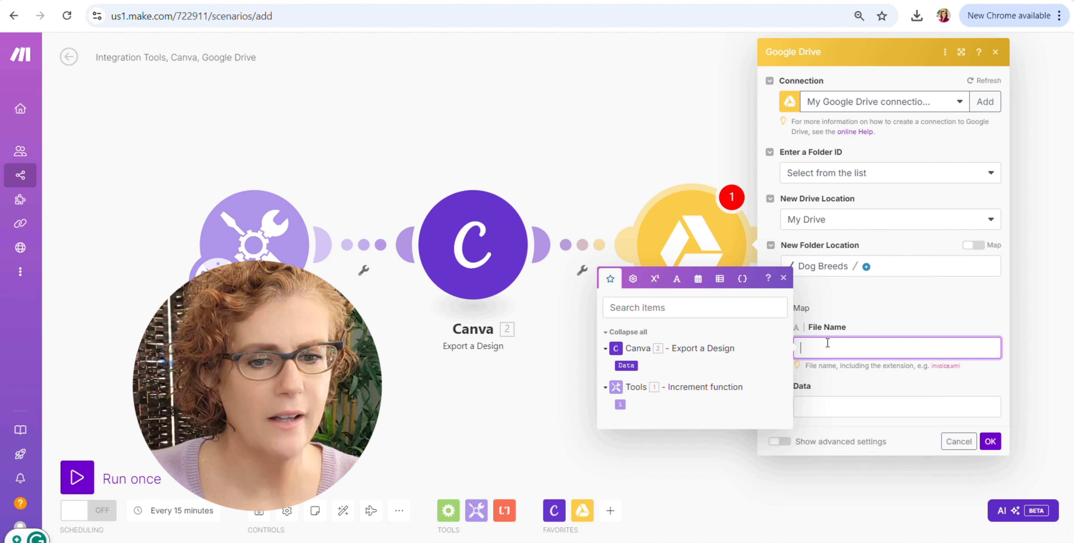
pyautogui.click(620, 404)
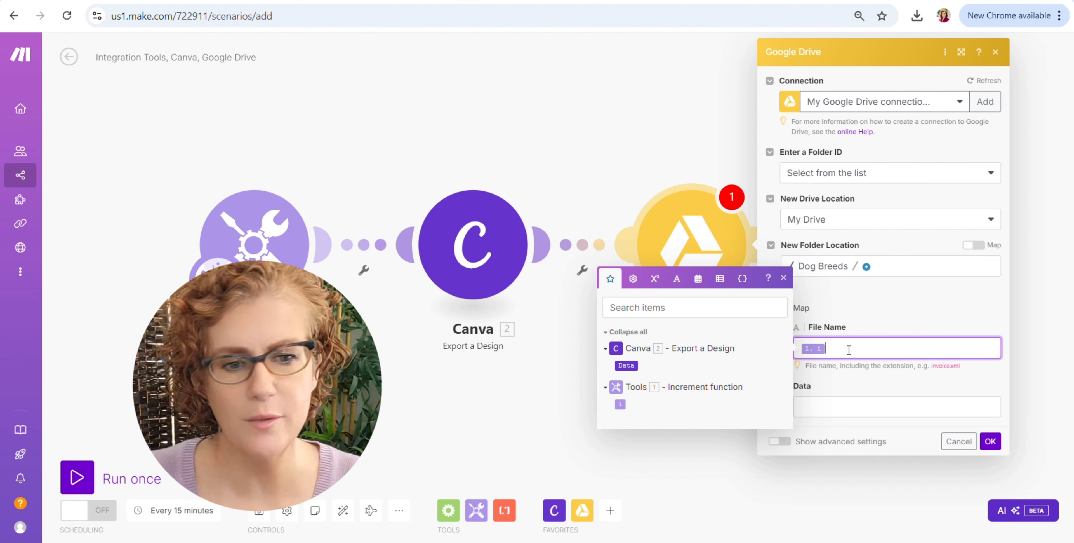
pyautogui.write('.p')
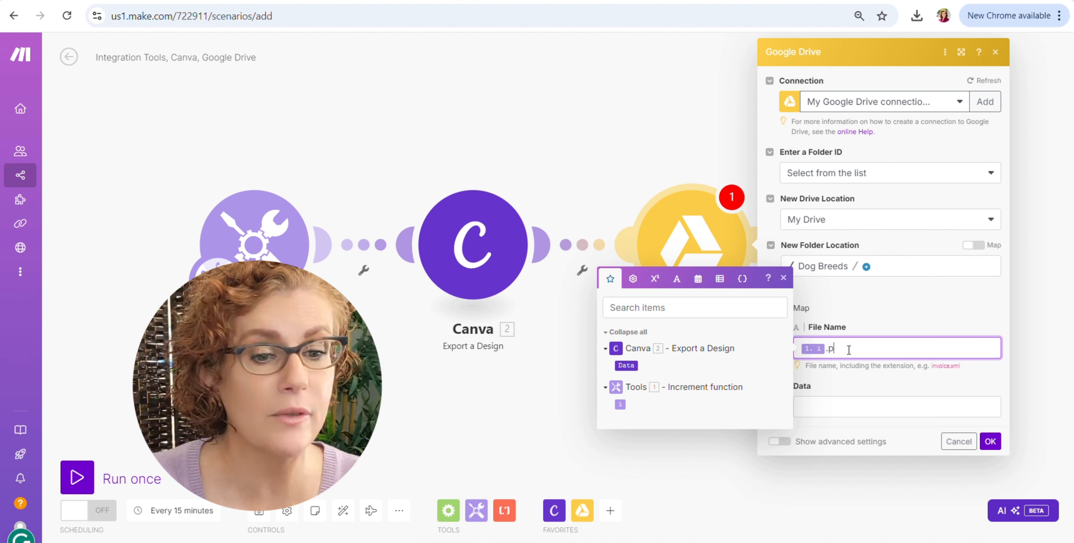
pyautogui.write('ng')
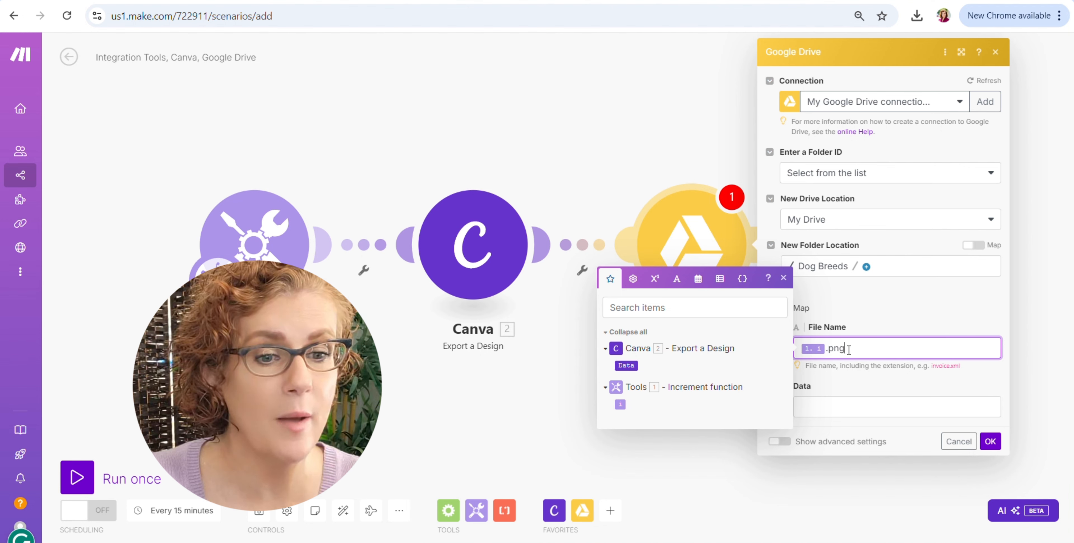
# Map the upload's Data to the Canva export's Data, dismiss the new connection dialog, and save the Google Drive module
pyautogui.click(839, 408)
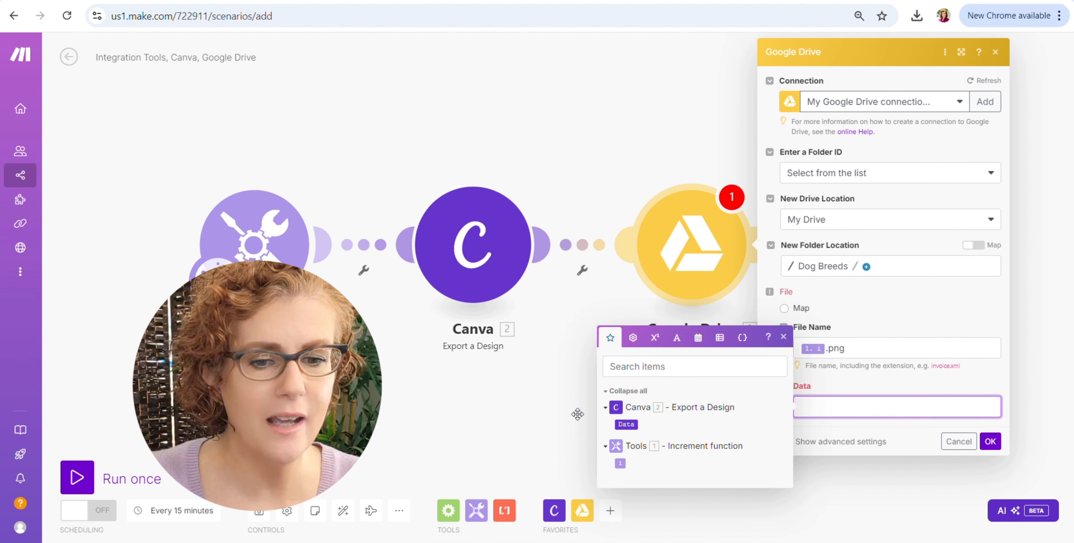
pyautogui.click(626, 424)
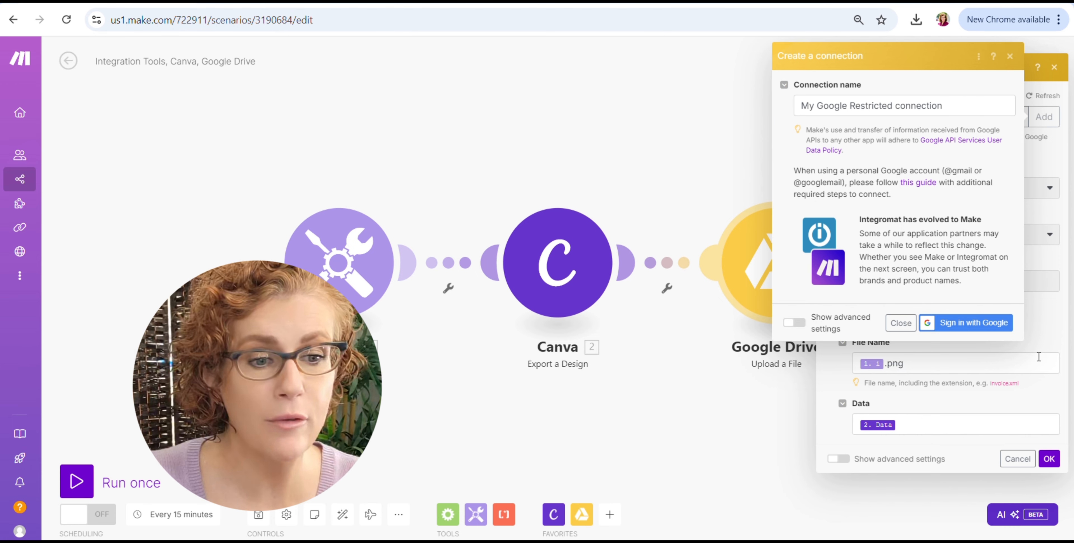
pyautogui.click(901, 323)
pyautogui.click(1048, 459)
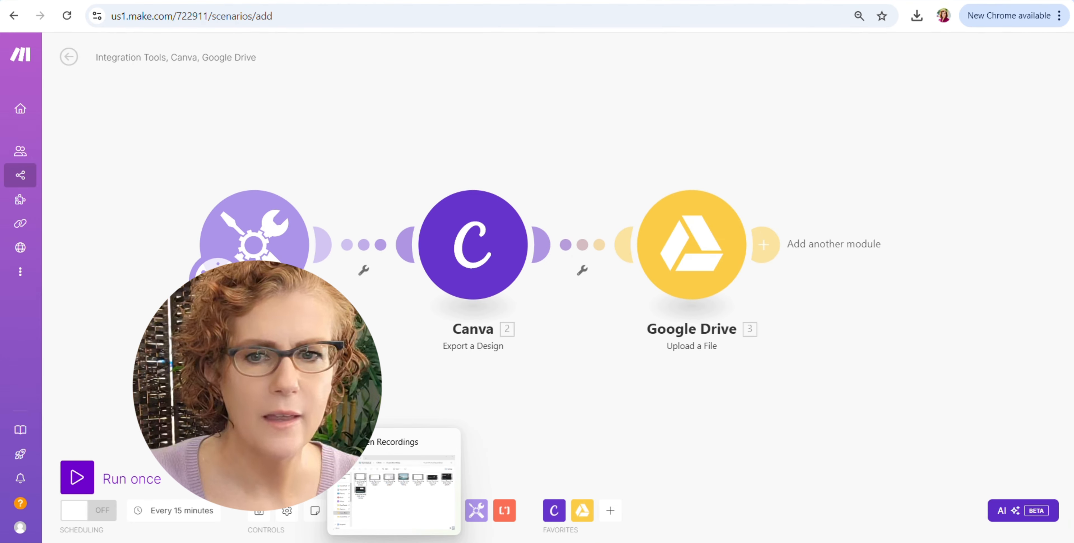
# Switch to the Google Drive window showing the Drive home page
pyautogui.moveTo(456, 541)
pyautogui.click(510, 492)
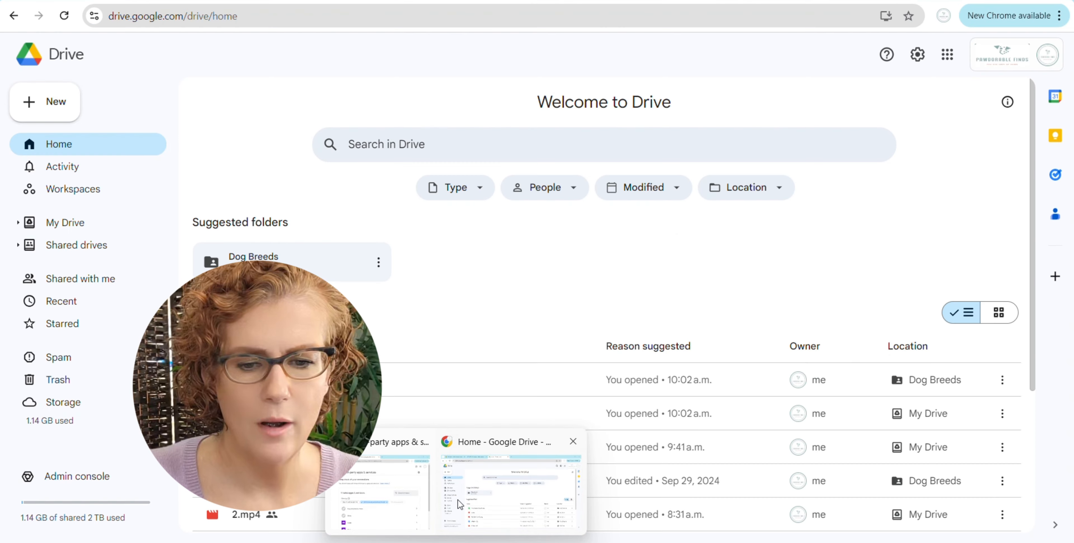
# Refresh the Drive home page, switch to the Make scenario window, and run the Tools, Canva and Google Drive scenario once
pyautogui.click(64, 16)
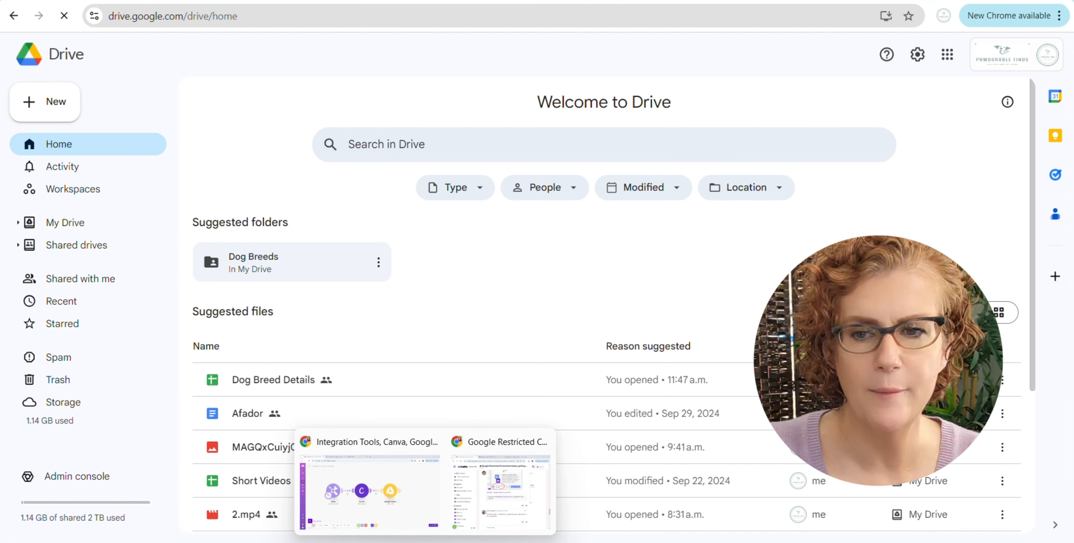
pyautogui.click(404, 507)
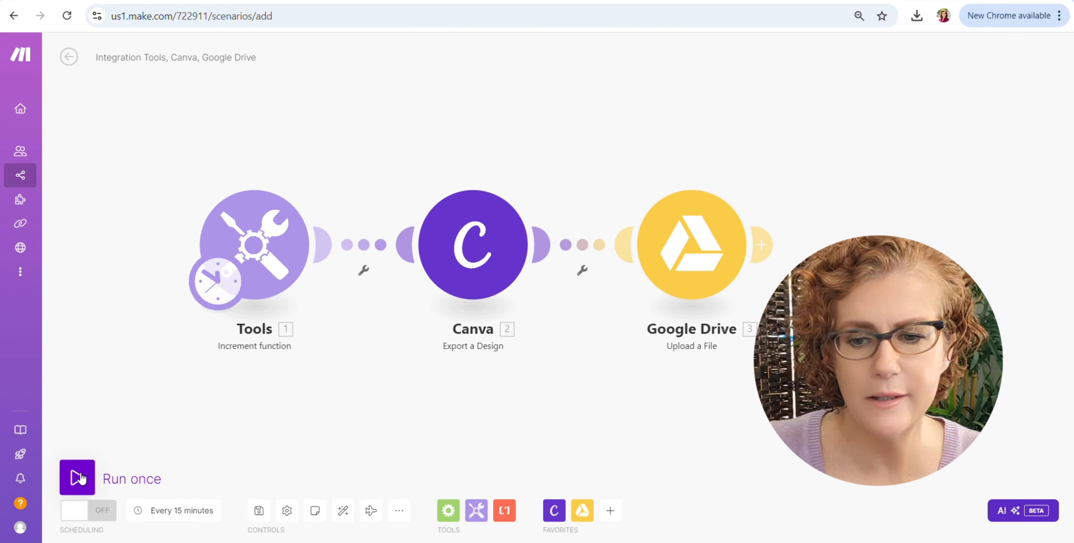
pyautogui.click(80, 477)
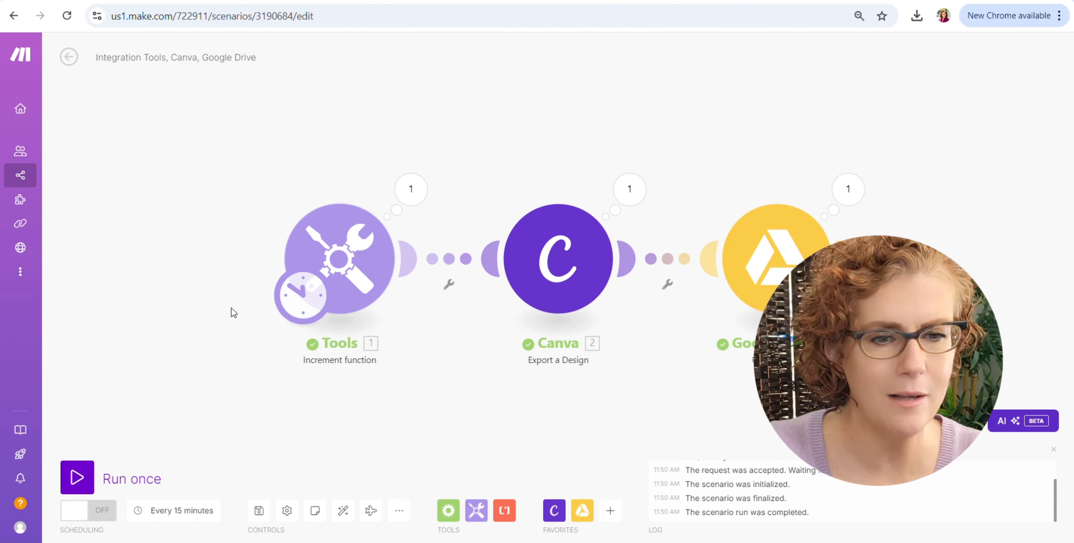
# Switch back to the Google Drive window, refresh the home page, and open the uploaded 1.png file
pyautogui.moveTo(457, 542)
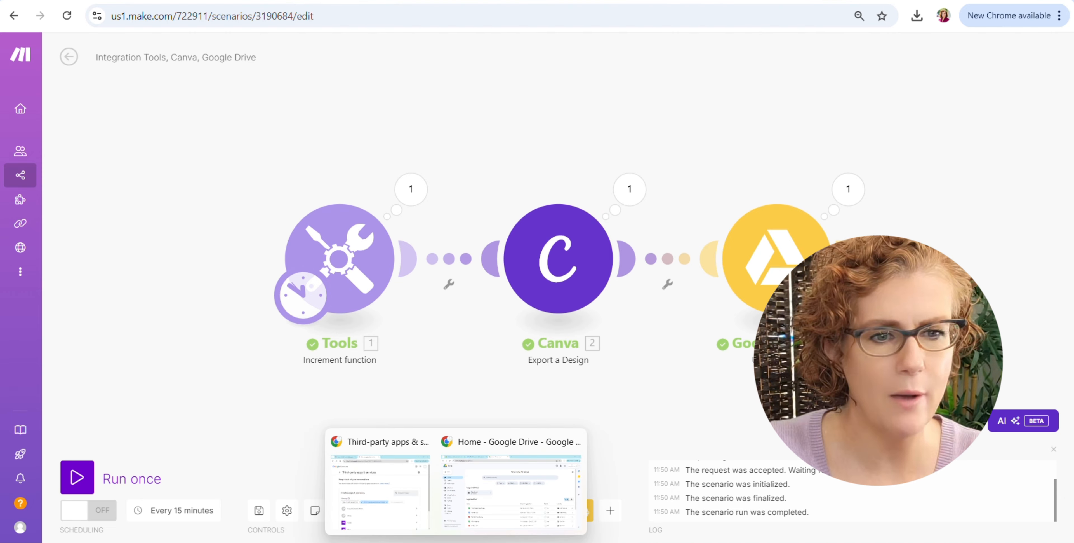
pyautogui.click(483, 513)
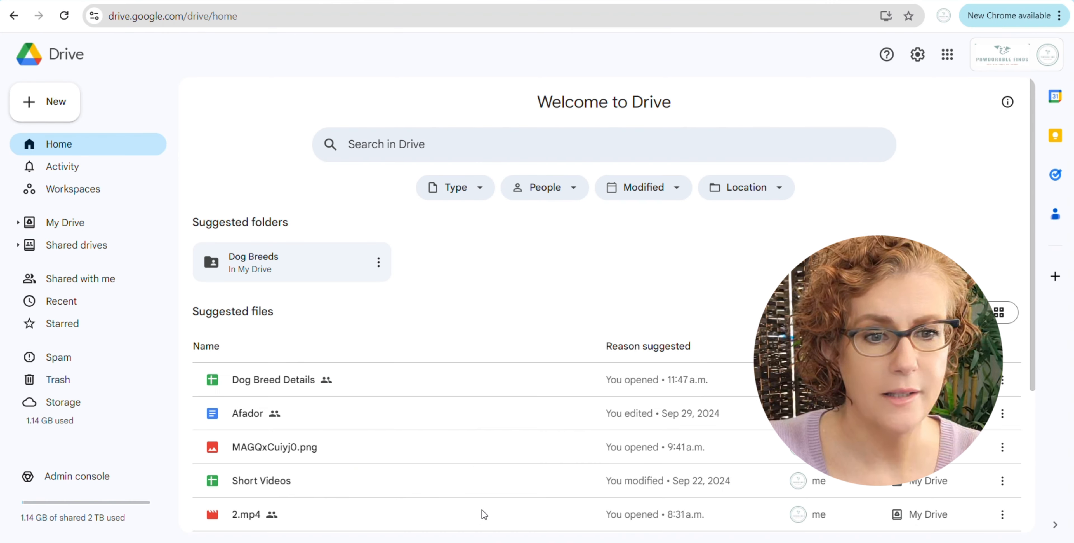
pyautogui.click(65, 17)
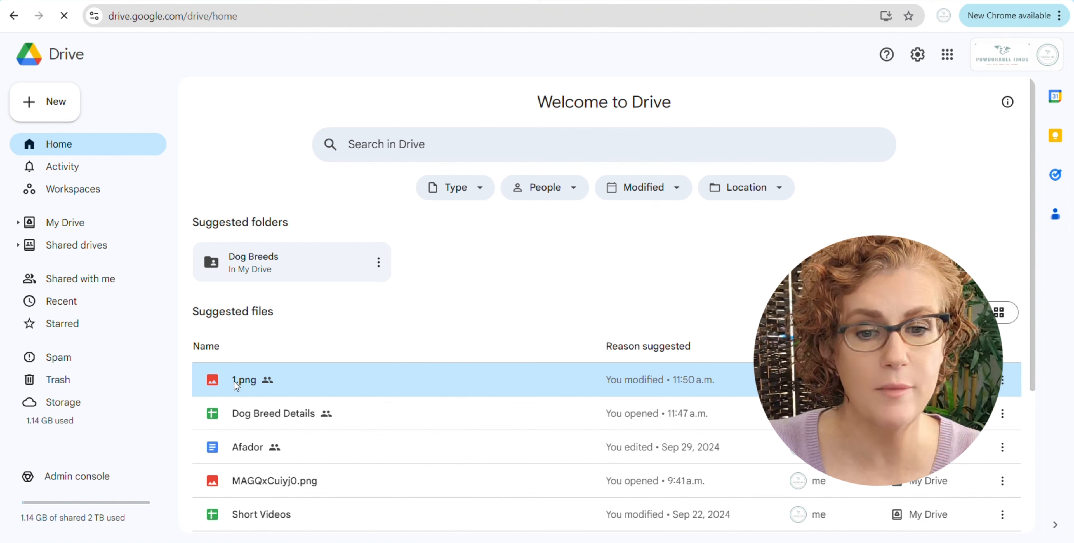
pyautogui.click(244, 380)
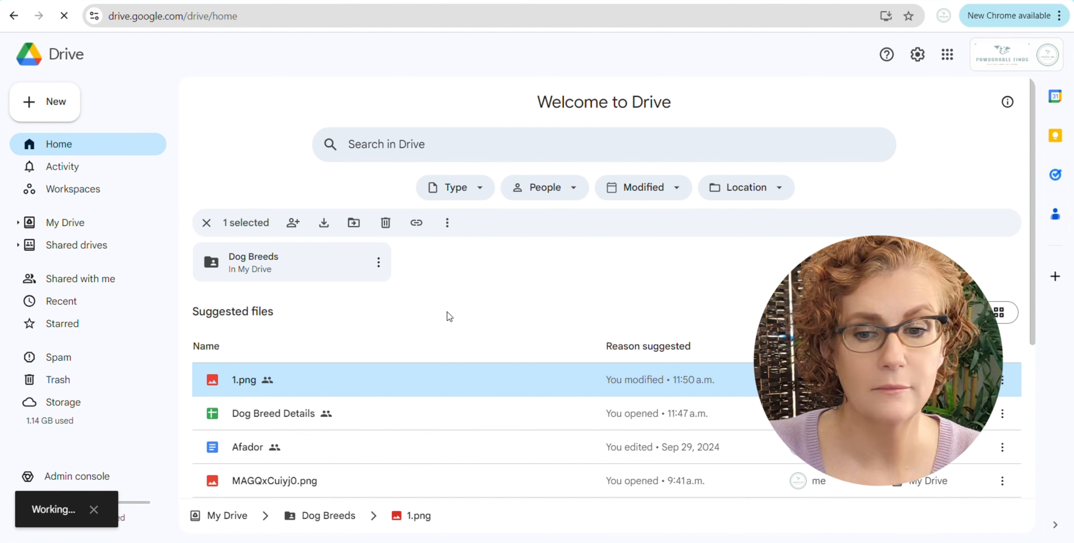